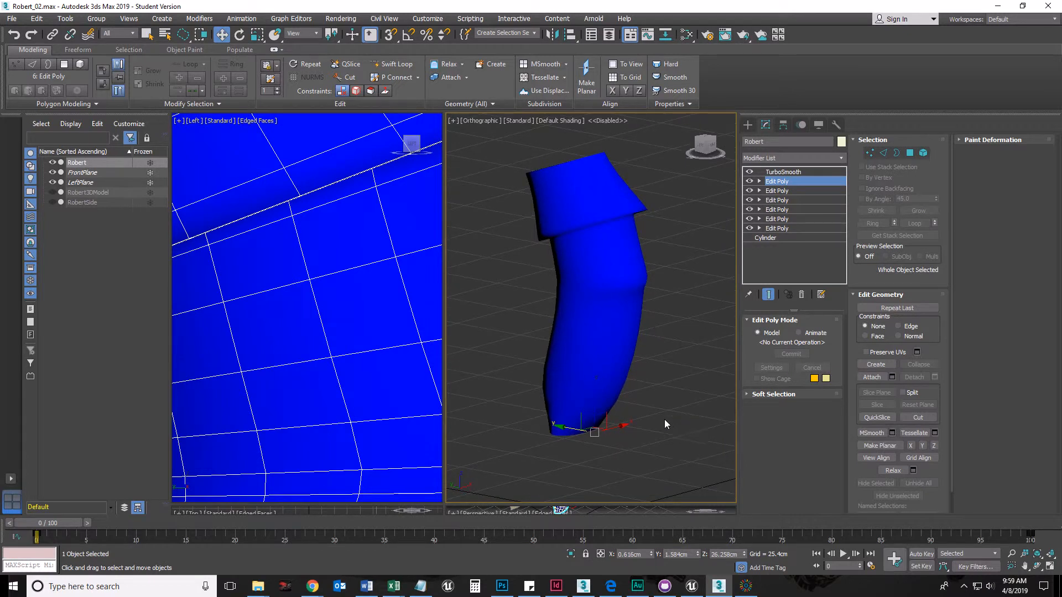
Examine the blue body from several angles, comparing its shape with the lowest Edit Poly modifier hidden and shown.
middle_click_drag(603, 352, 581, 380)
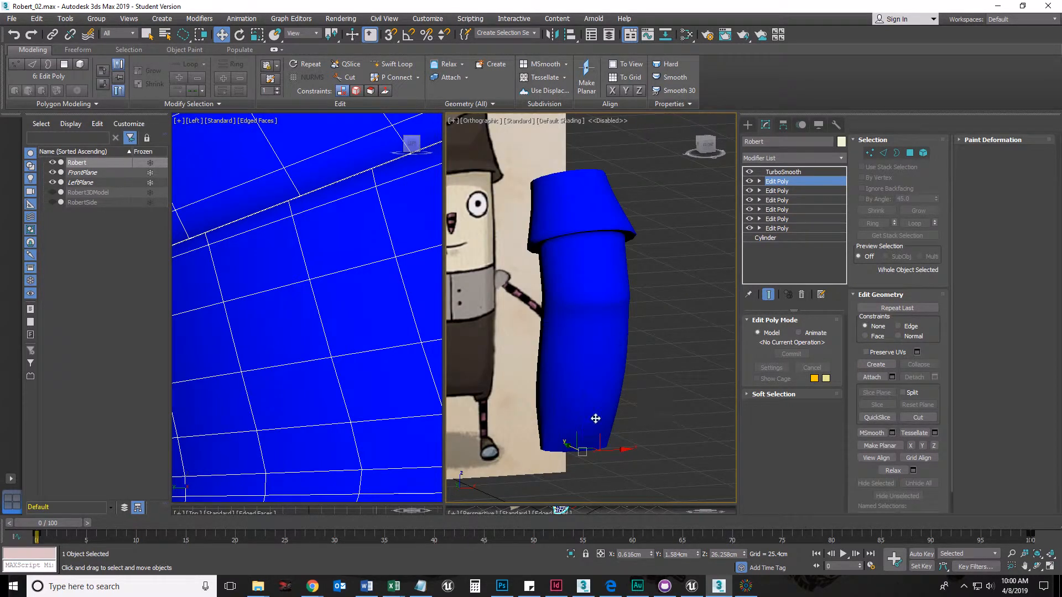
middle_click_drag(578, 320, 697, 372, "alt")
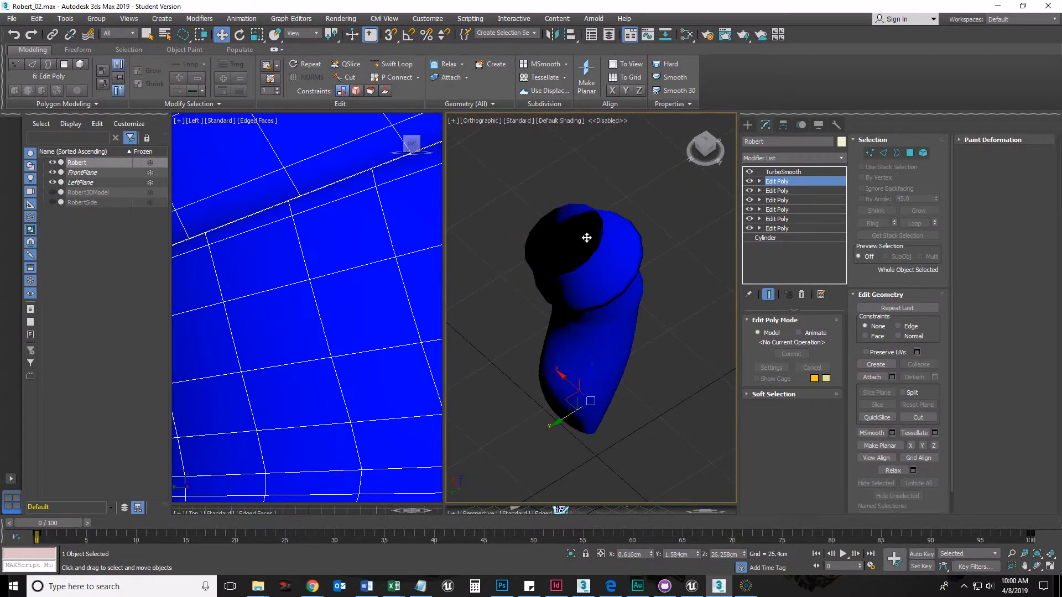
middle_click_drag(643, 357, 540, 343, "alt")
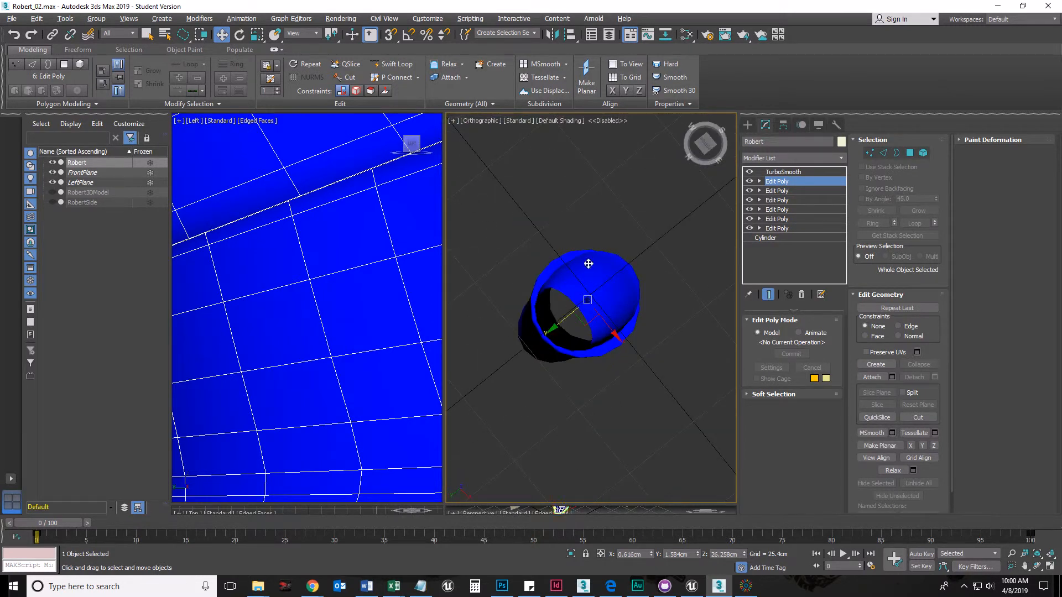
middle_click_drag(621, 258, 598, 287, "alt")
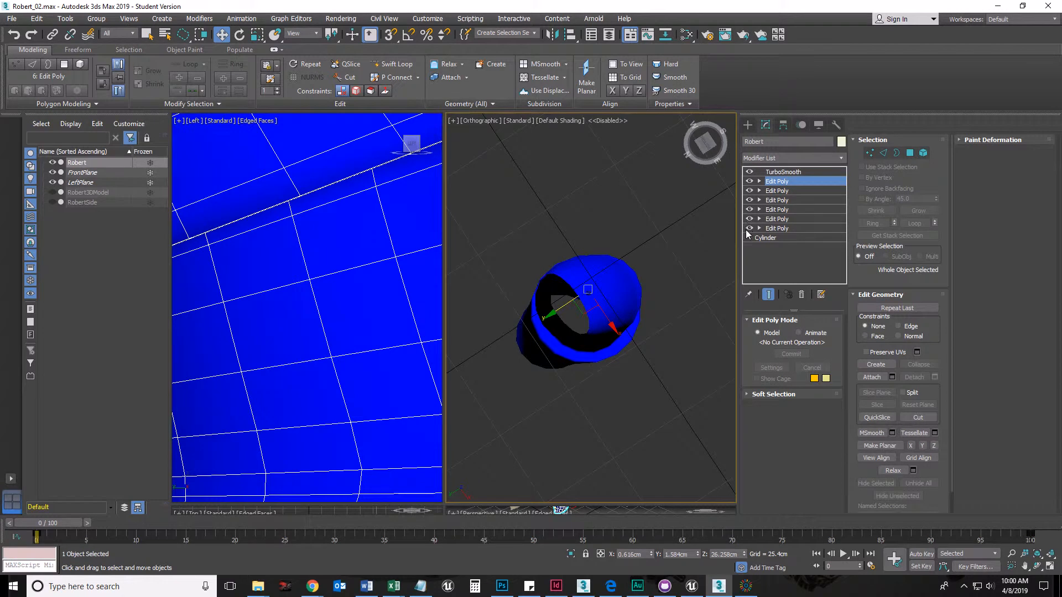
left_click(749, 228)
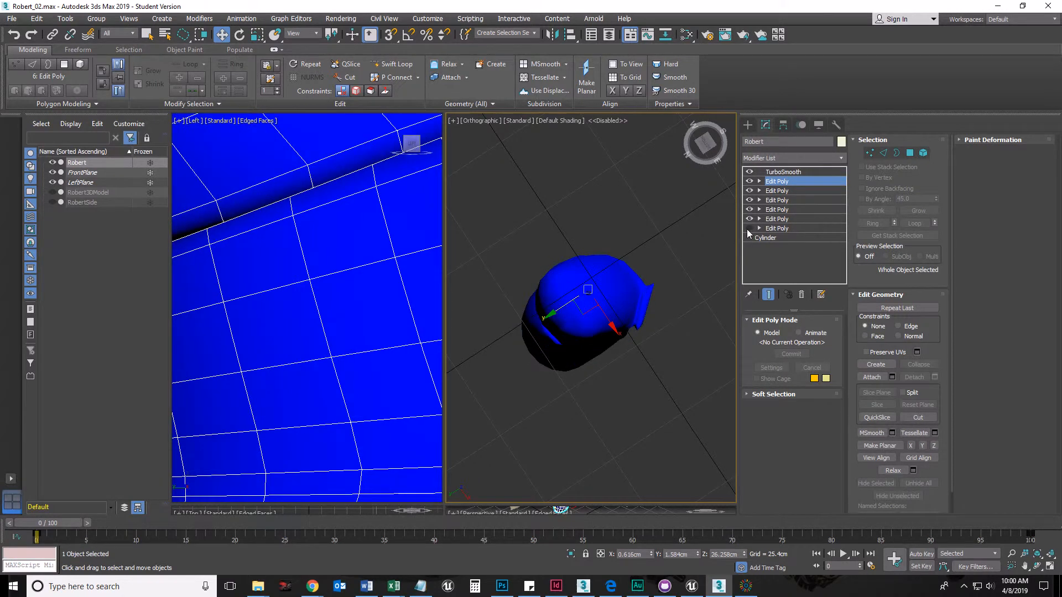
left_click(749, 229)
middle_click_drag(612, 266, 540, 391, "alt")
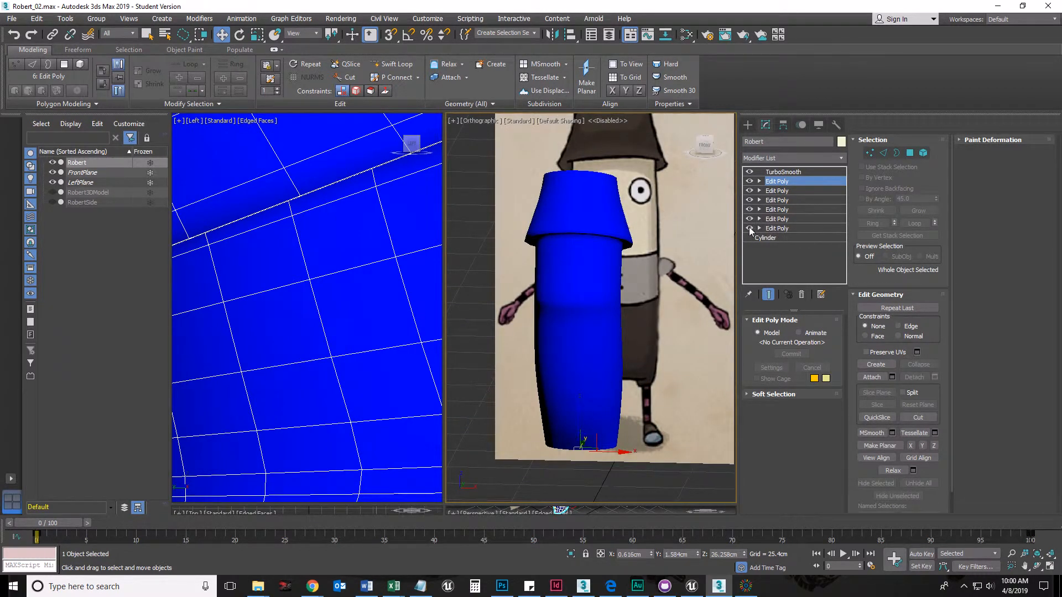
left_click(749, 229)
middle_click_drag(541, 351, 503, 356, "alt")
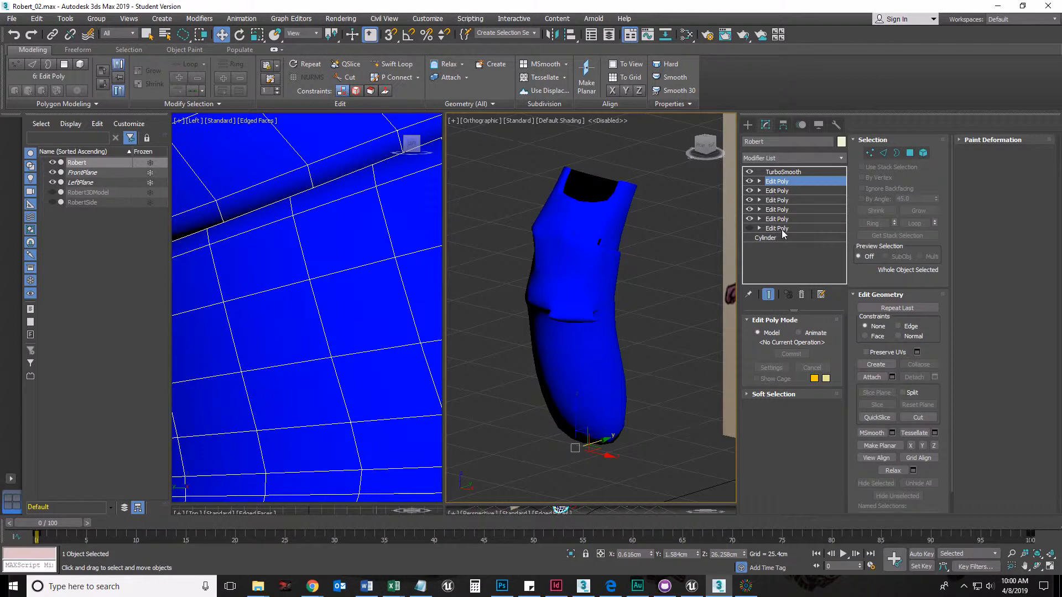
middle_click_drag(644, 257, 690, 299, "alt")
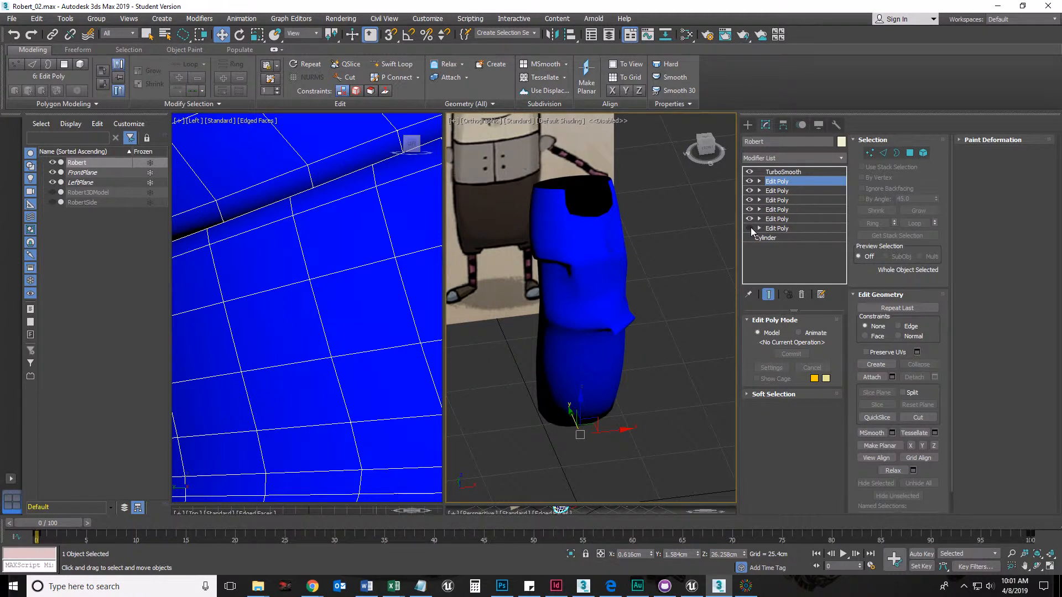
left_click(750, 228)
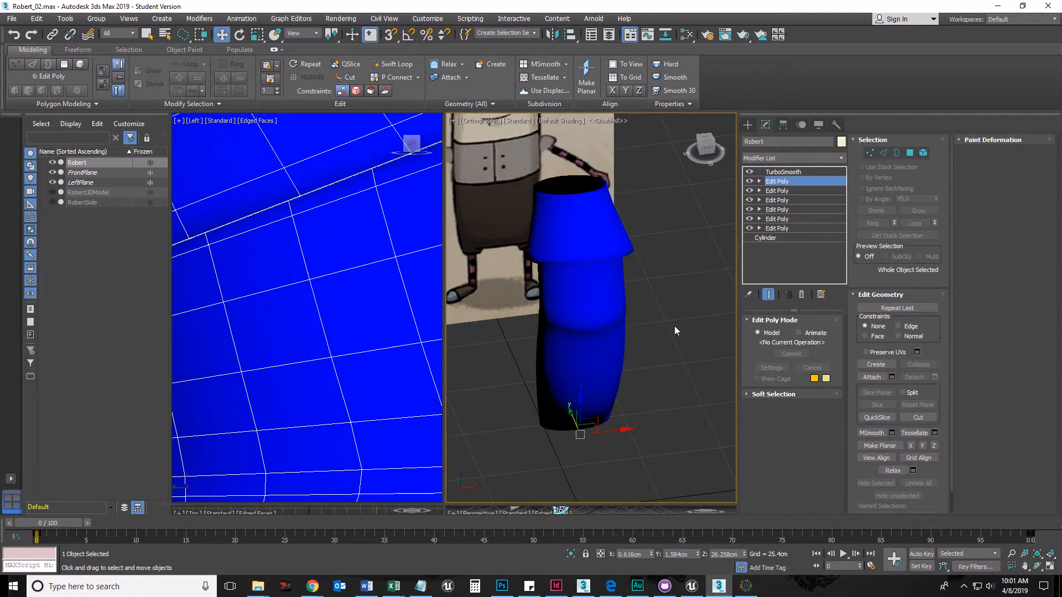
mouse_move(665, 347)
middle_mouse_down("alt")
mouse_move(659, 310)
mouse_move(701, 264)
mouse_move(649, 343)
mouse_move(670, 340)
middle_mouse_up("alt")
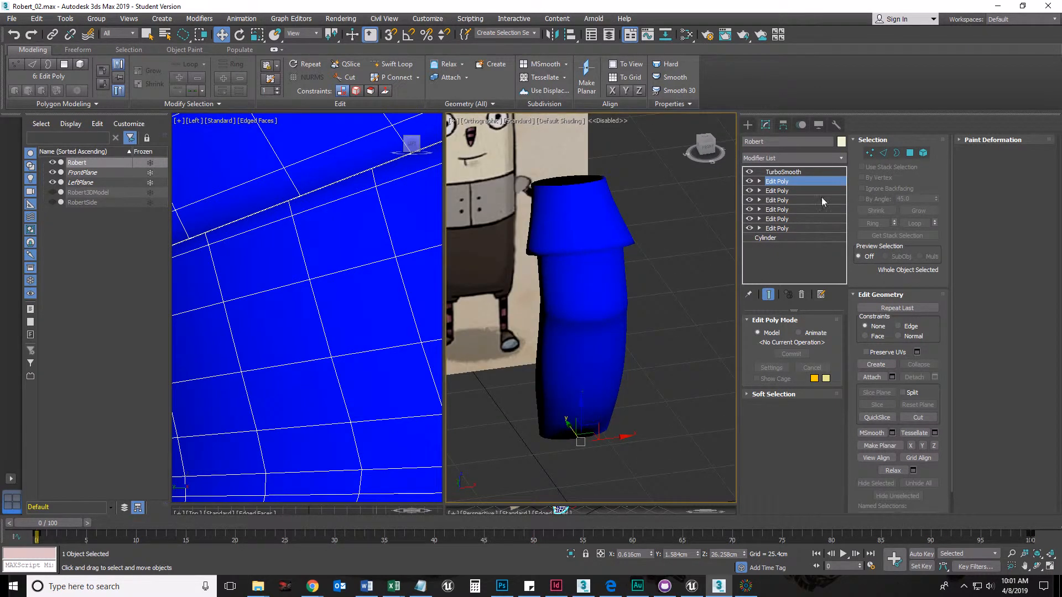
middle_click_drag(714, 354, 673, 374, "alt")
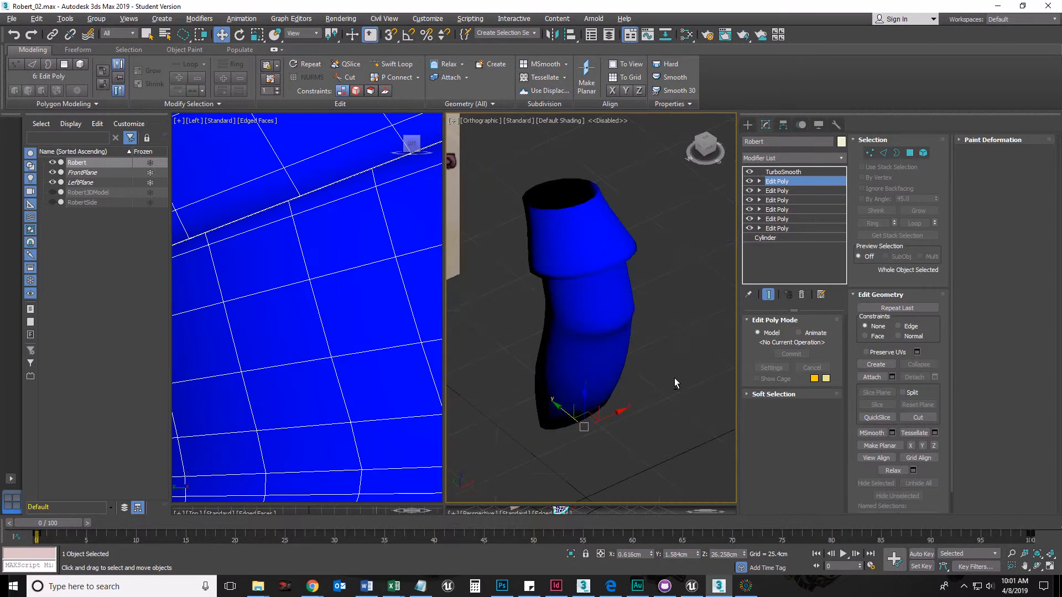
Add another Edit Poly modifier directly below TurboSmooth and turn off the end-result display.
left_click(840, 158)
scroll(786, 505, "down", 3)
left_click(770, 415)
left_click(769, 295)
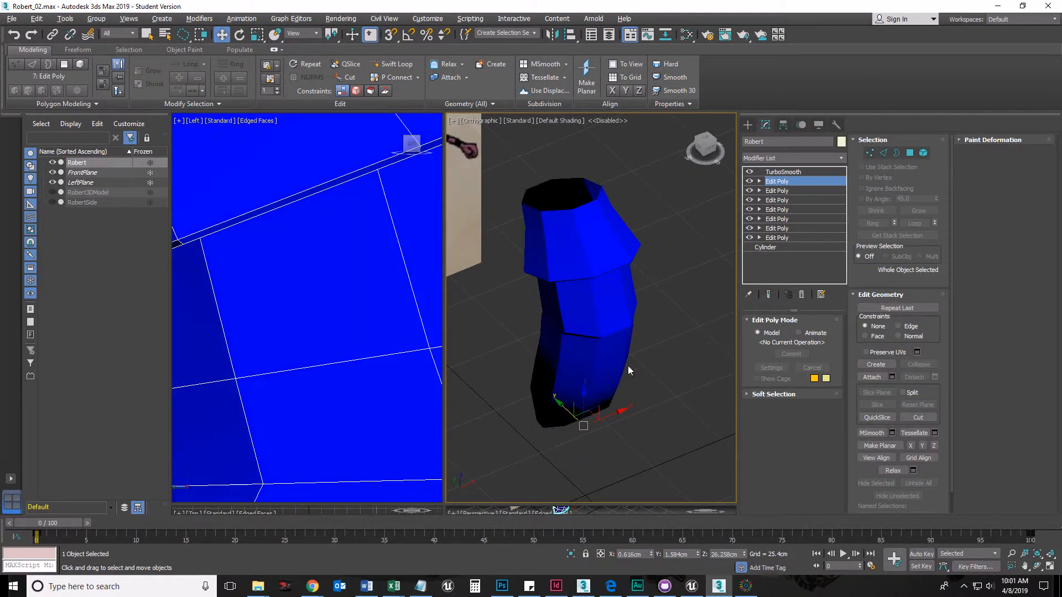
Select the open edge loop around the top of the hat in edge mode.
middle_click_drag(628, 365, 629, 381)
scroll(601, 277, "up", 2)
scroll(590, 359, "down", 4)
scroll(581, 332, "up", 6)
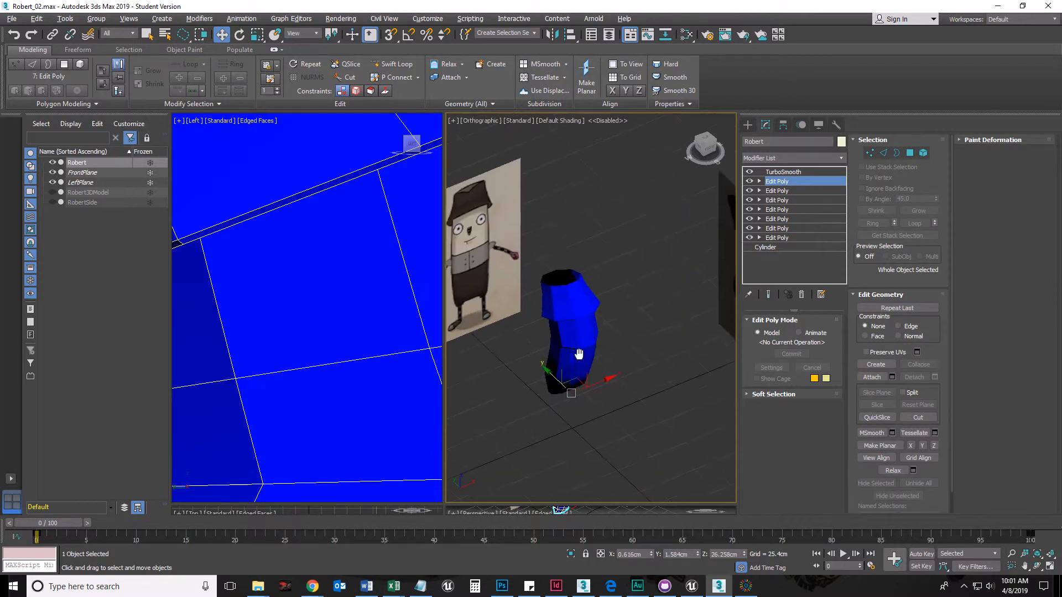
left_click(883, 153)
left_click(611, 285)
double_click(611, 285)
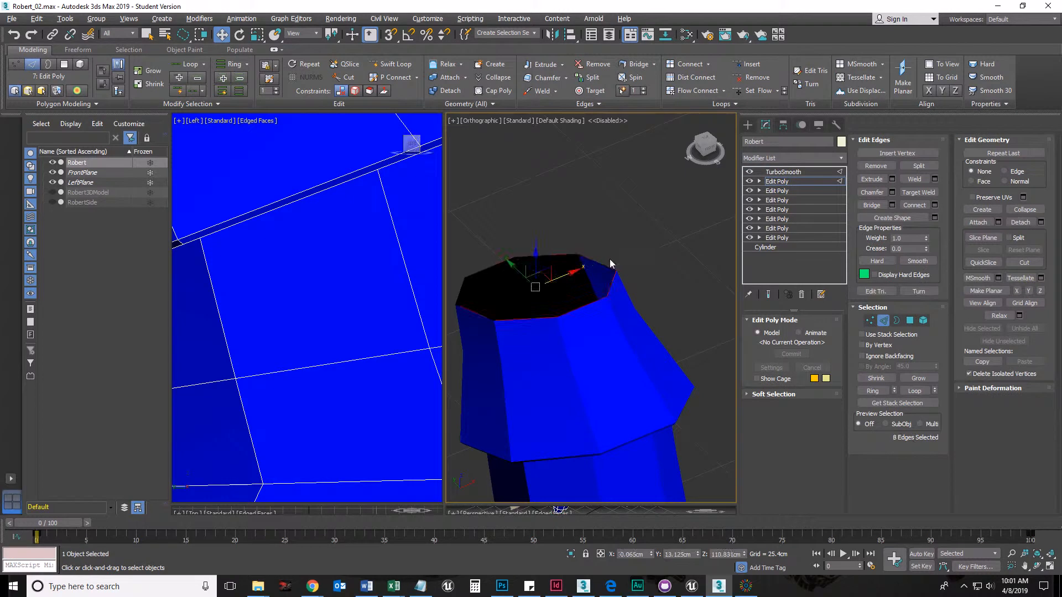
Compare the model's outline with the reference drawings in the front and left views, from the hat's crown to the feet.
key("f")
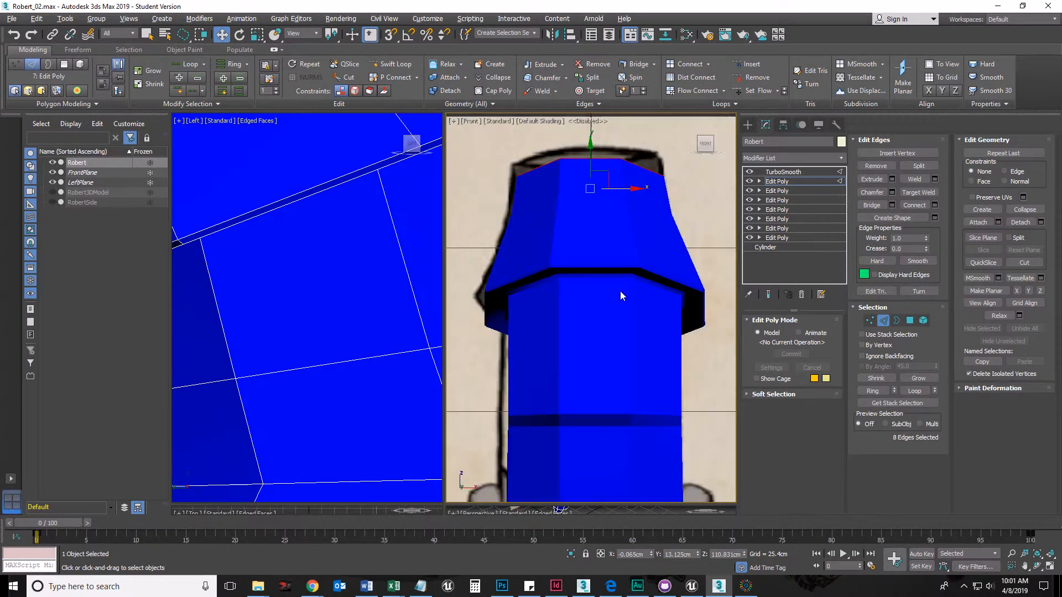
scroll(325, 308, "down", 5)
middle_click_drag(304, 356, 316, 336)
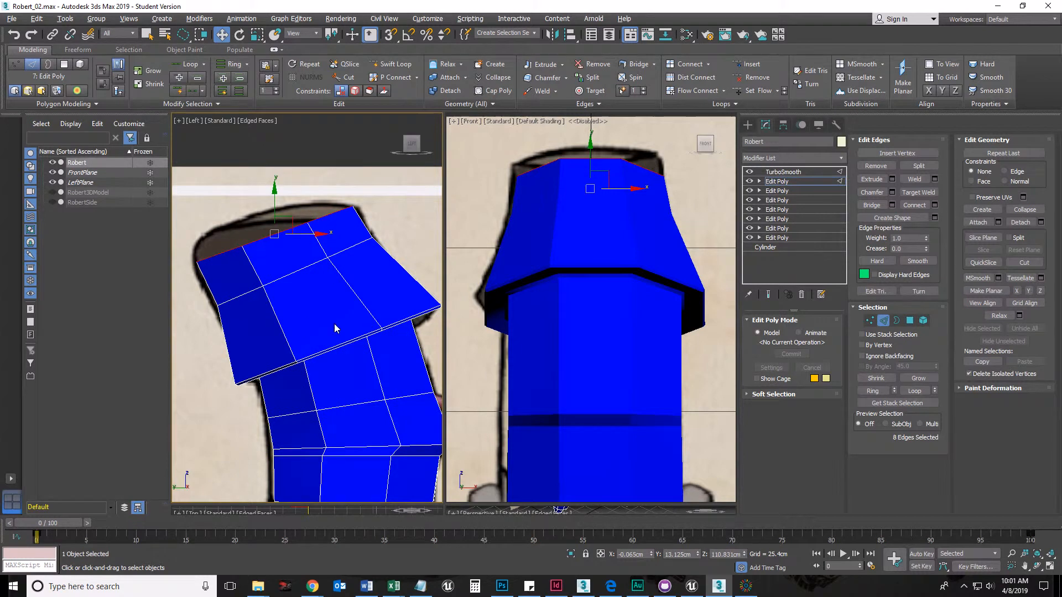
middle_click_drag(258, 326, 262, 339)
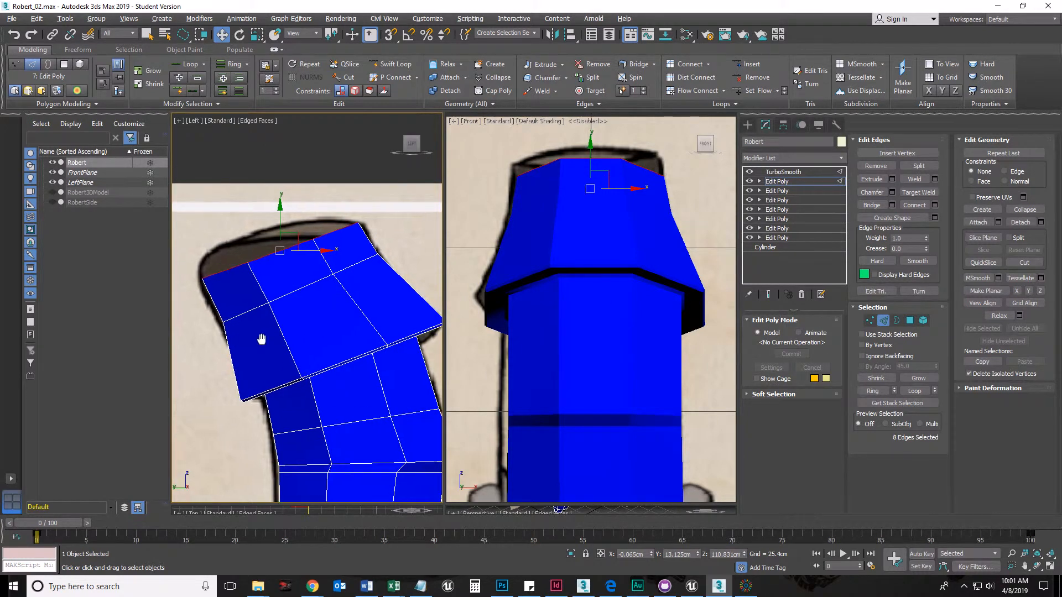
scroll(288, 345, "down", 3)
scroll(299, 349, "up", 3)
scroll(318, 354, "down", 5)
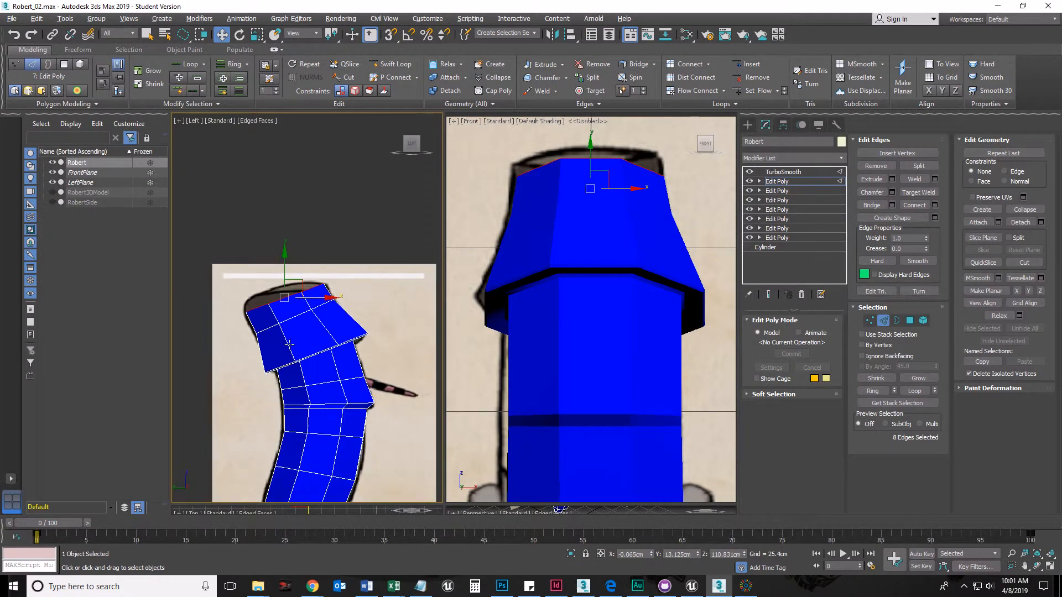
scroll(322, 354, "up", 2)
scroll(335, 321, "down", 6)
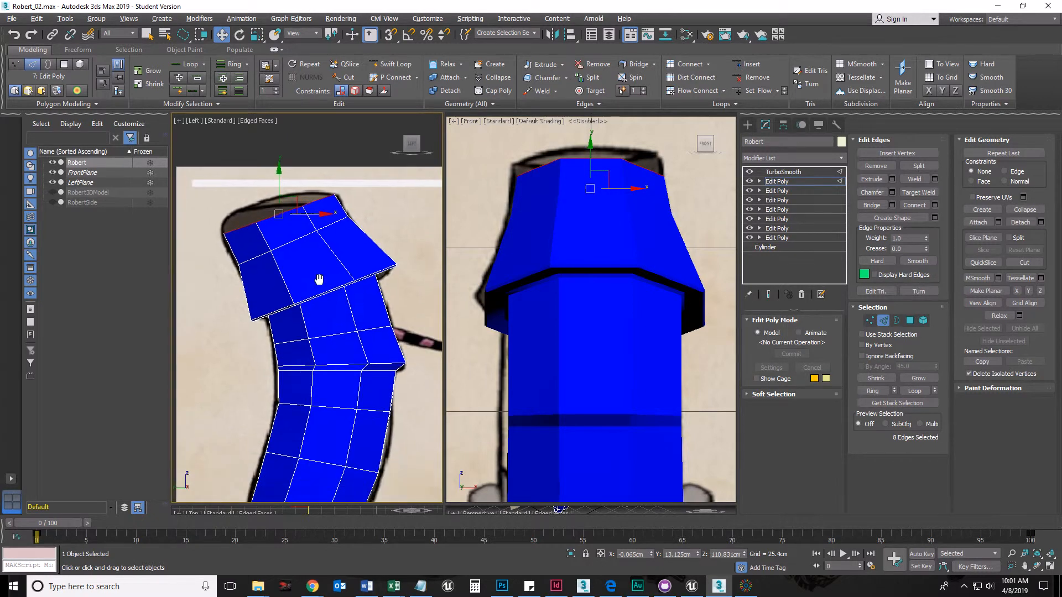
scroll(327, 342, "up", 2)
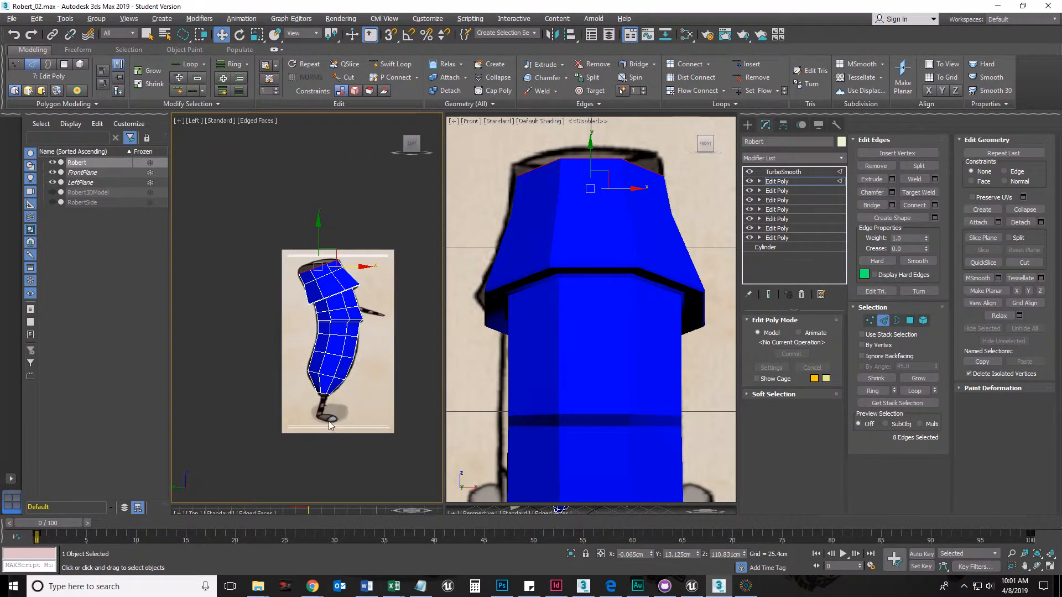
scroll(324, 376, "up", 3)
scroll(332, 332, "down", 3)
scroll(309, 280, "up", 1)
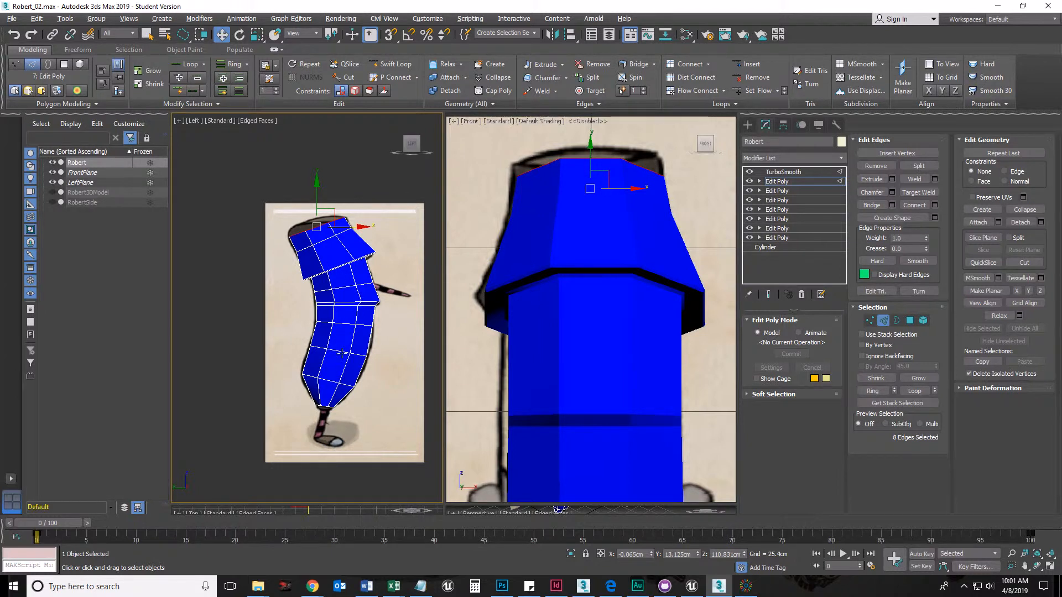
Extrude the hat's top edge loop upward along its slant in the left view, raising it about 5.3 cm.
scroll(339, 282, "up", 4)
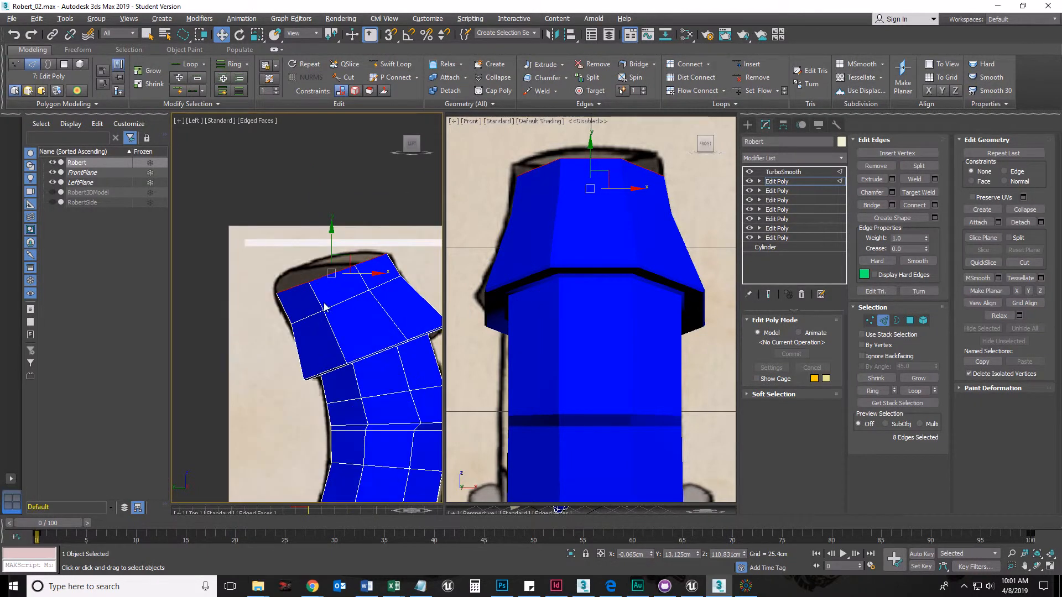
middle_click_drag(361, 332, 361, 316)
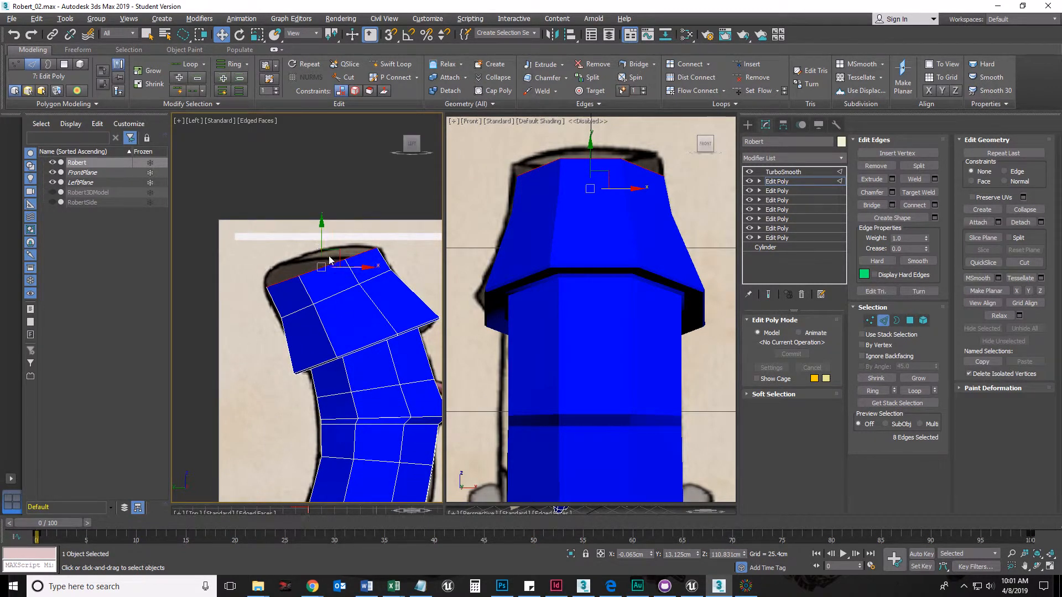
middle_click_drag(372, 345, 382, 347)
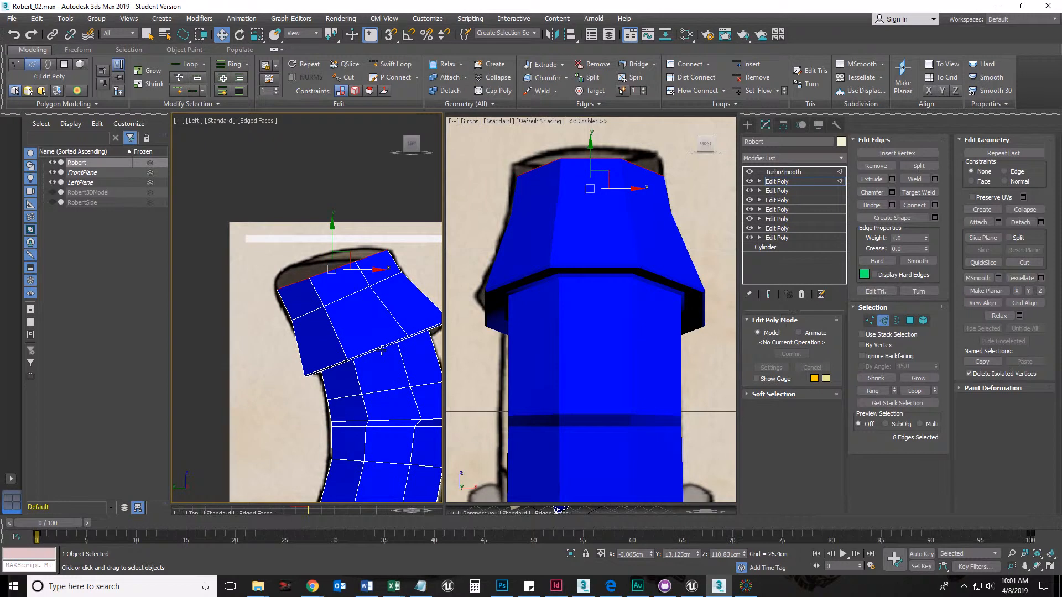
double_click(374, 254)
left_click_drag(351, 254, 337, 231)
middle_click_drag(539, 299, 545, 314)
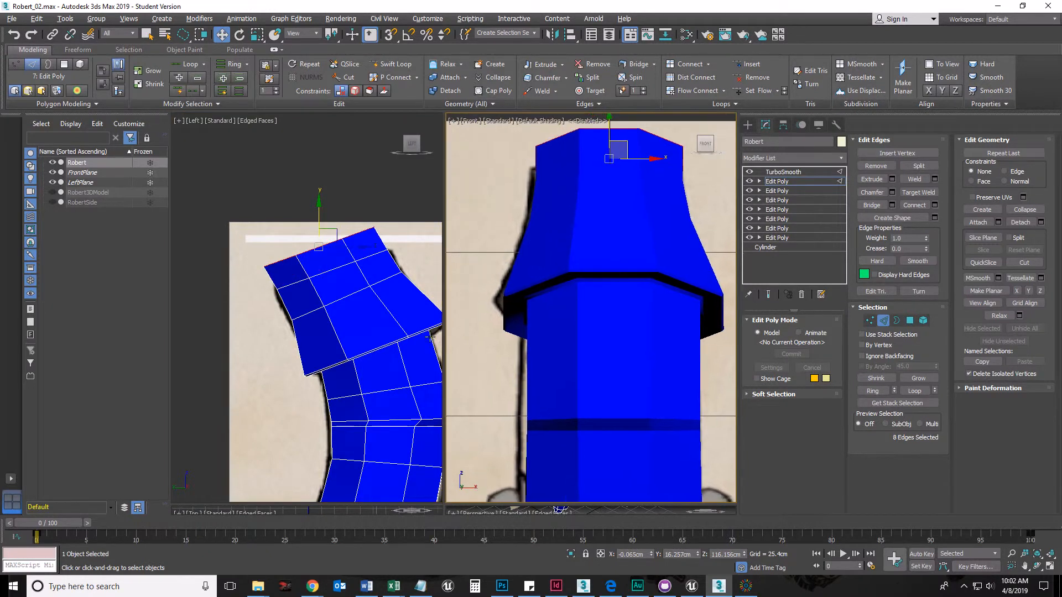
scroll(331, 238, "up", 2)
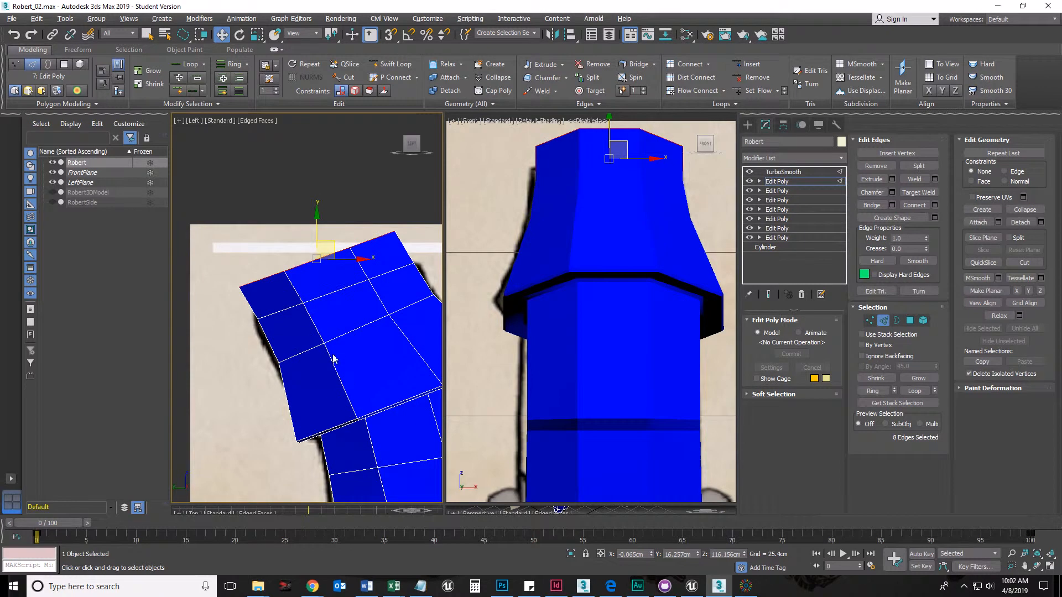
middle_click_drag(371, 365, 343, 280, "alt")
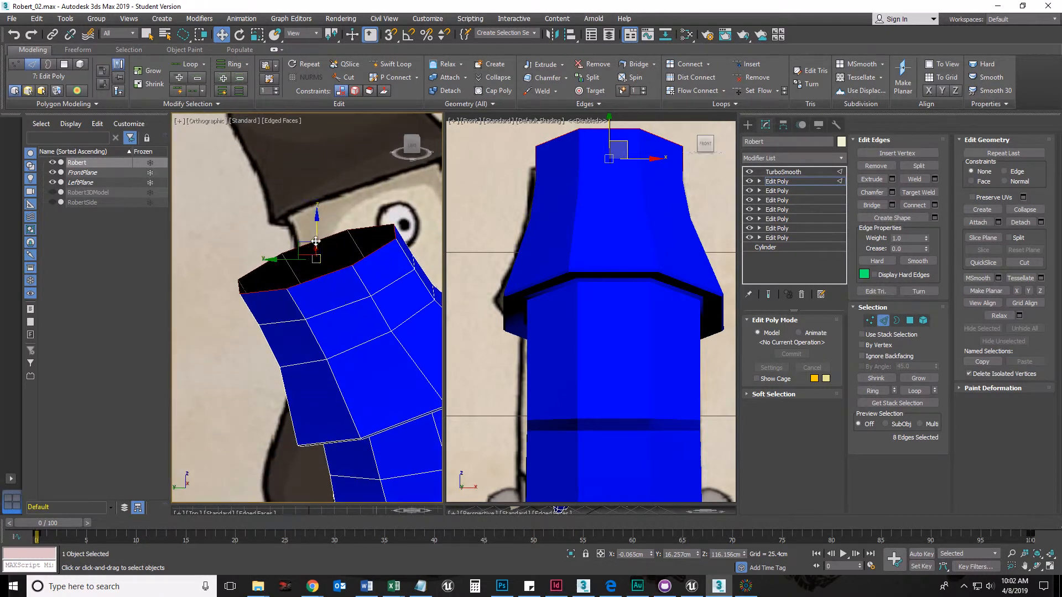
left_click_drag(316, 235, 317, 125)
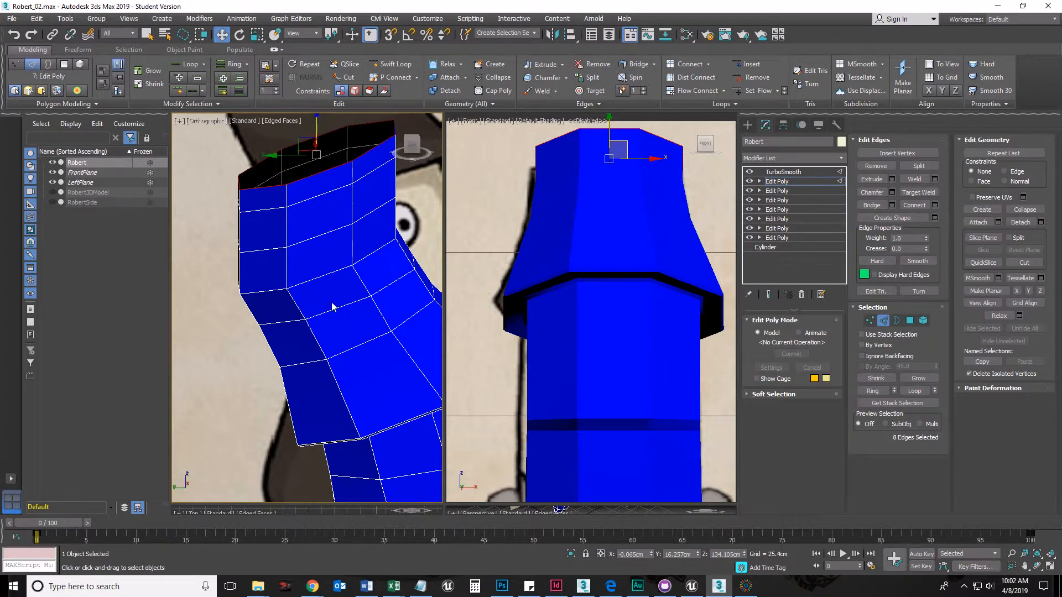
key("ctrl+z")
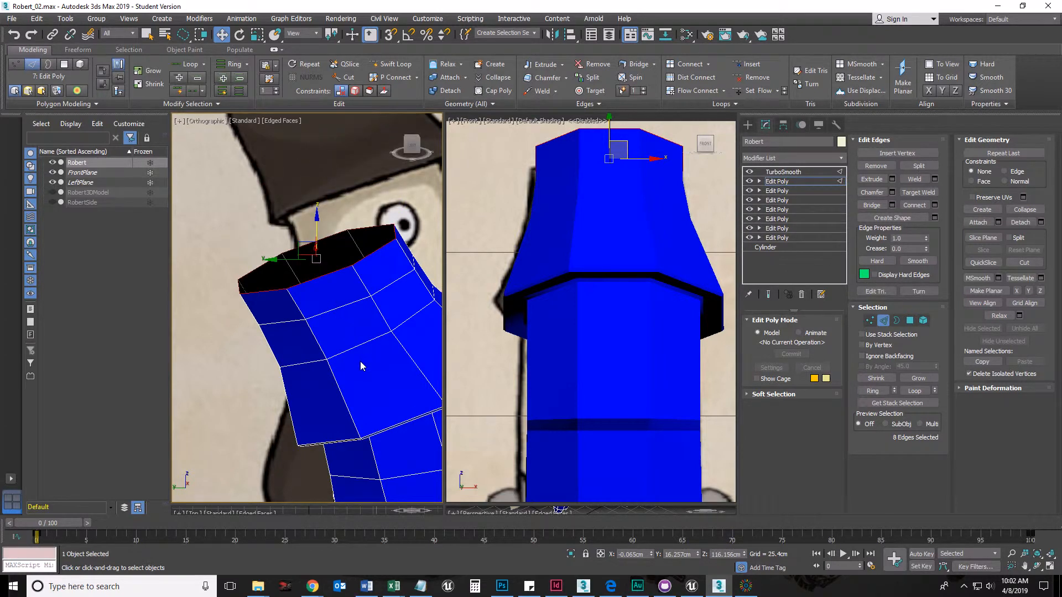
Scale the extruded top edge loop inward in the left view to taper the hat's crown.
key("l")
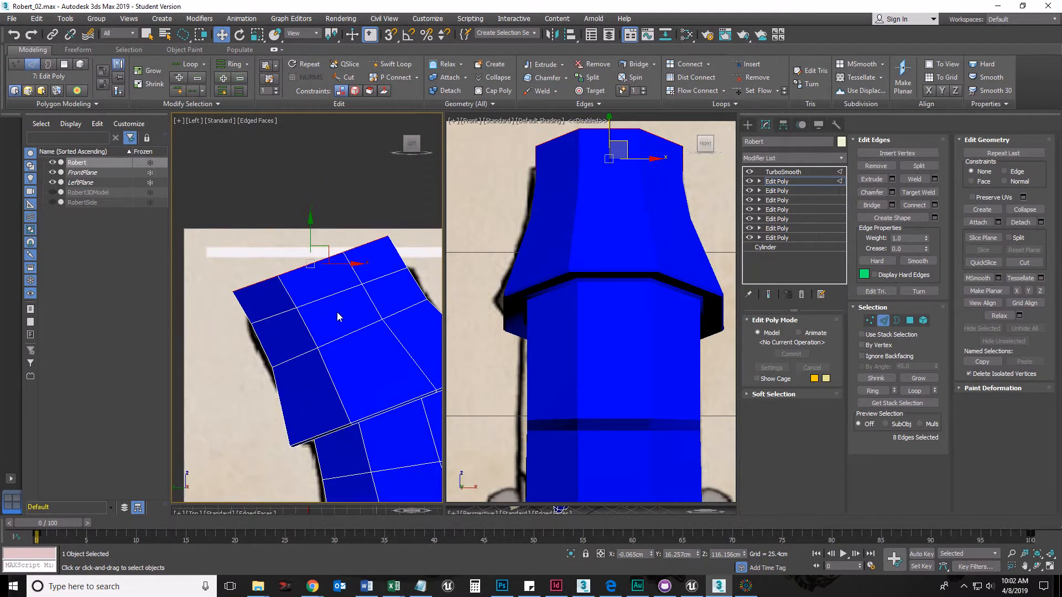
key("r")
mouse_move(363, 264)
left_mouse_down()
mouse_move(331, 267)
mouse_move(349, 253)
left_mouse_up()
key("e")
key("w")
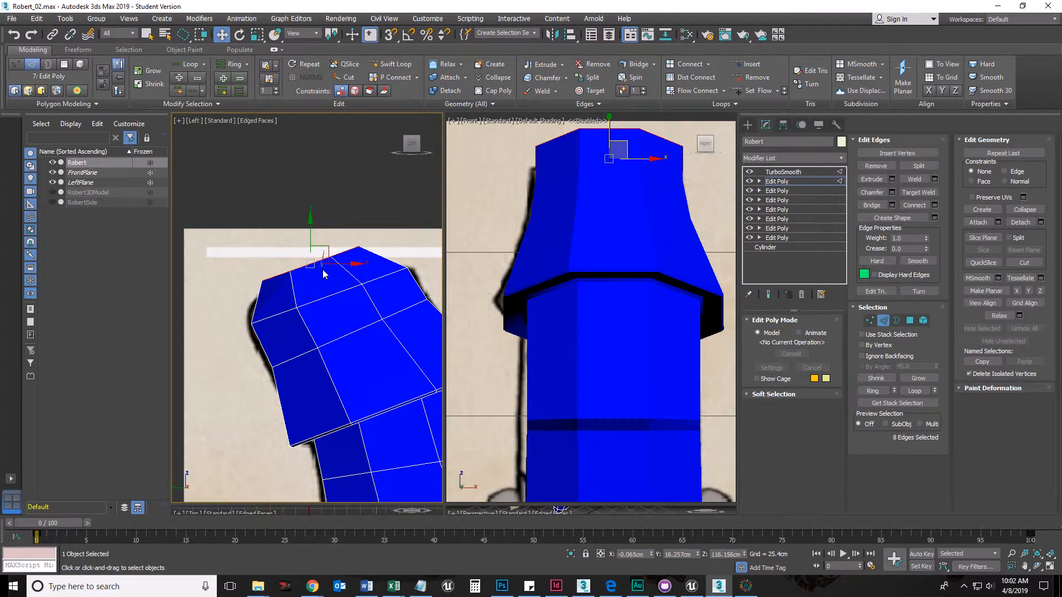
Lower the hat's whole top edge loop about 2.3 cm to match the reference crown in the left view.
left_click(325, 268)
left_click_drag(326, 269, 325, 267)
key("ctrl+z")
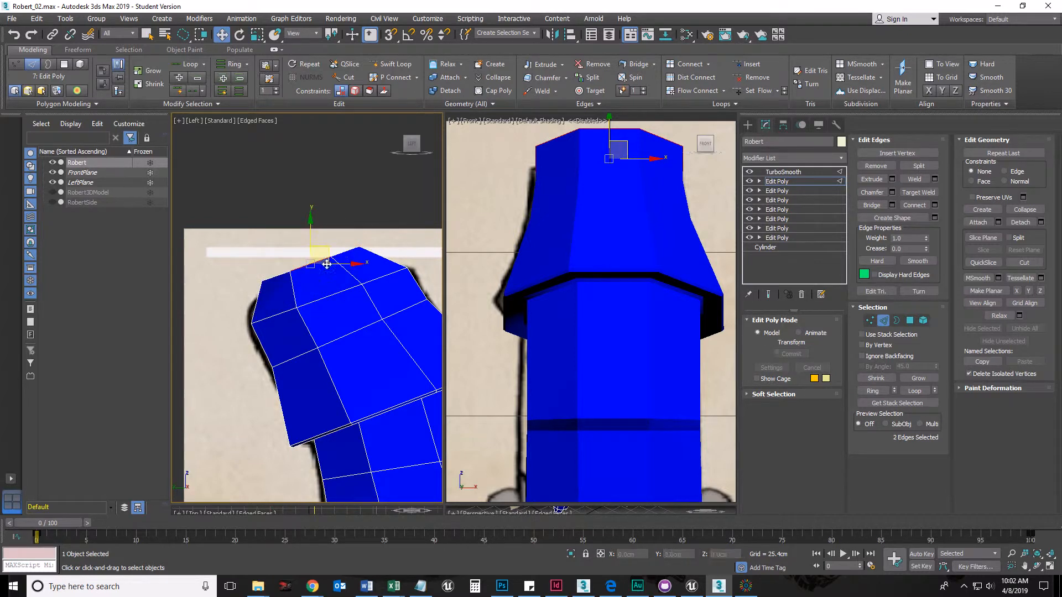
left_click(347, 253)
double_click(322, 263)
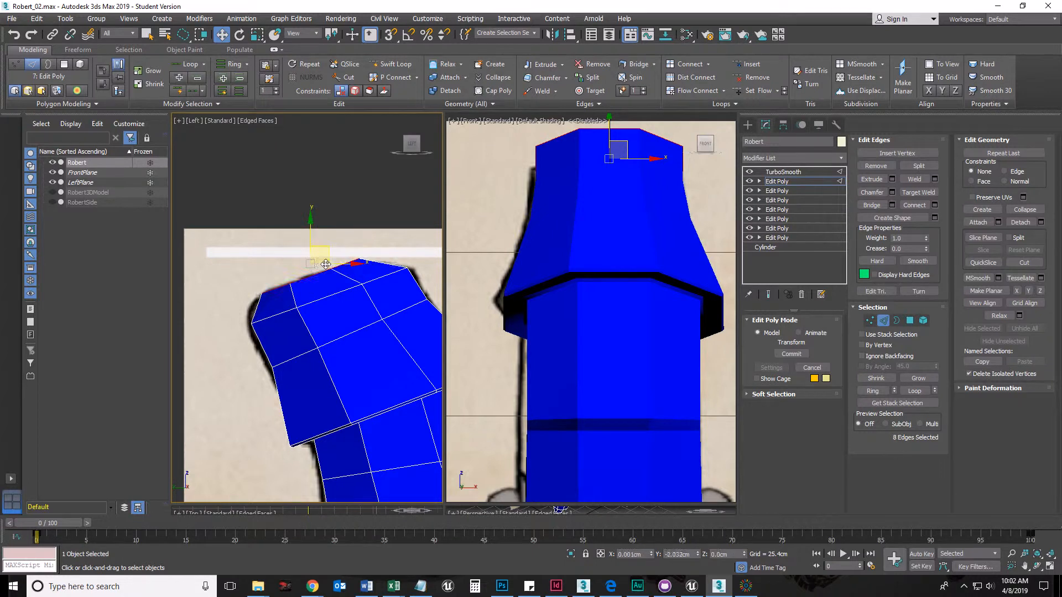
key("ctrl+z")
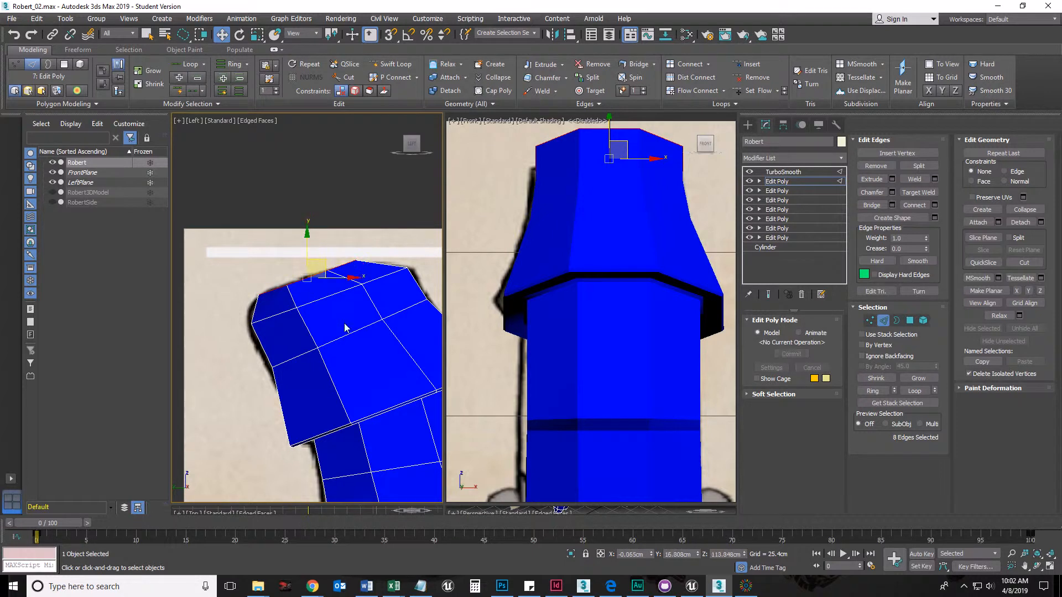
middle_click_drag(617, 259, 565, 348)
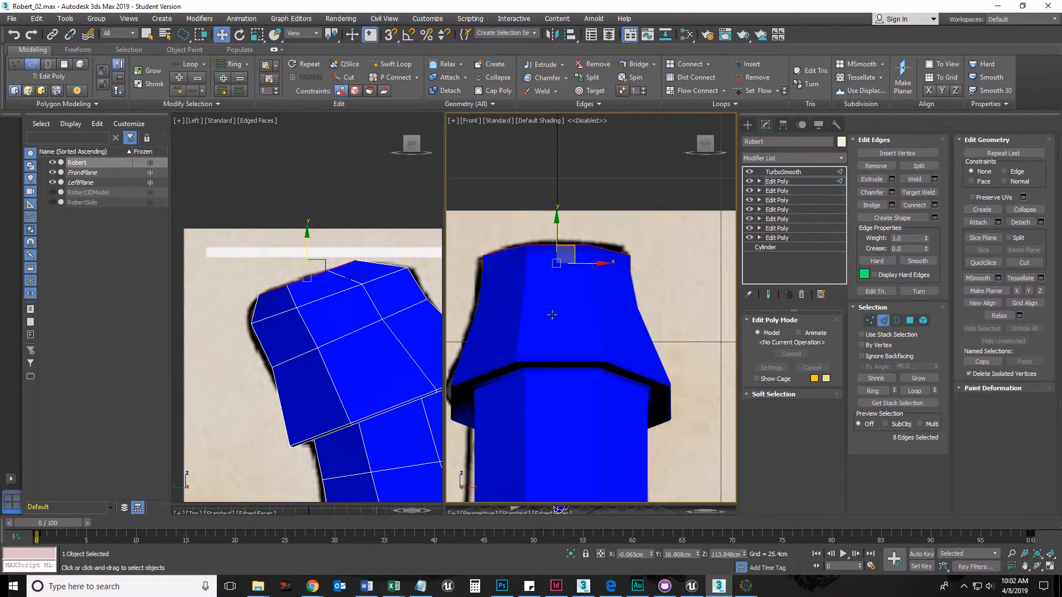
Scale the hat's top edge loop slightly inward along X in the front view to match the reference crown.
middle_click_drag(540, 327, 561, 325)
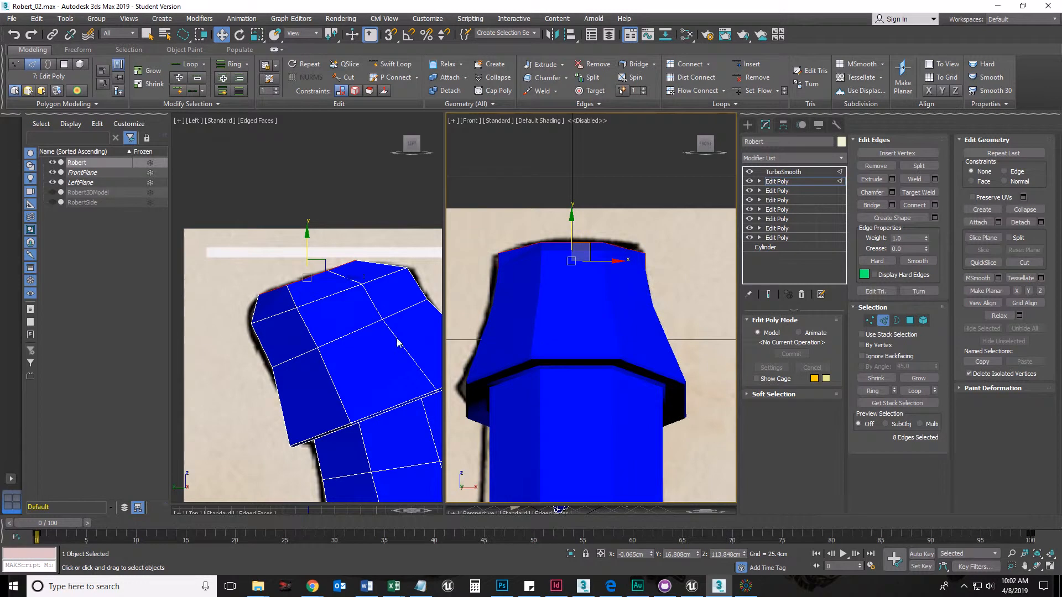
key("r")
left_click_drag(621, 263, 617, 261)
middle_click_drag(340, 354, 326, 353)
scroll(579, 364, "up", 4)
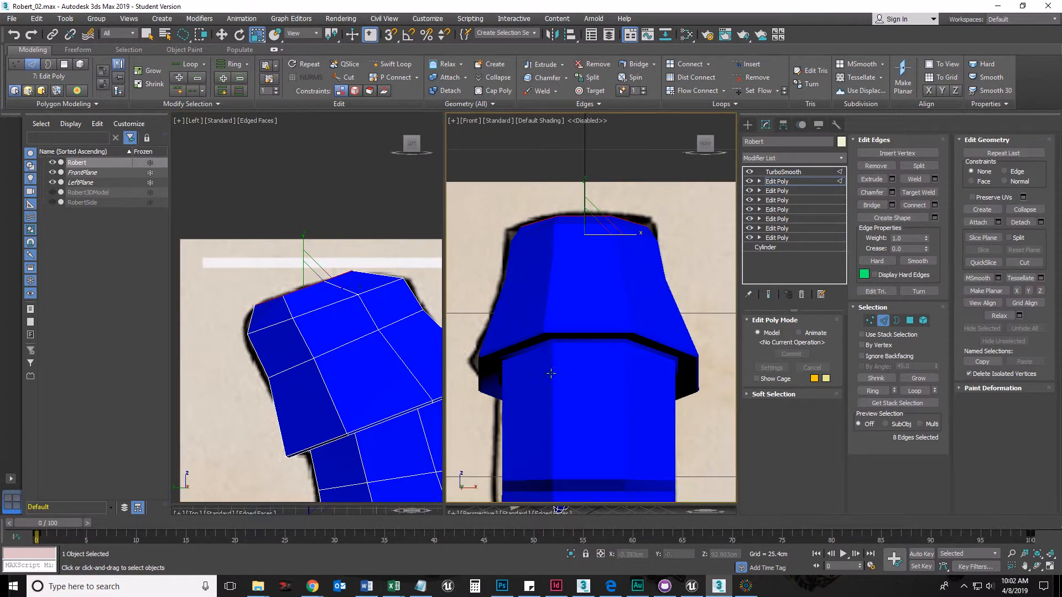
scroll(576, 382, "down", 4)
scroll(576, 382, "up", 2)
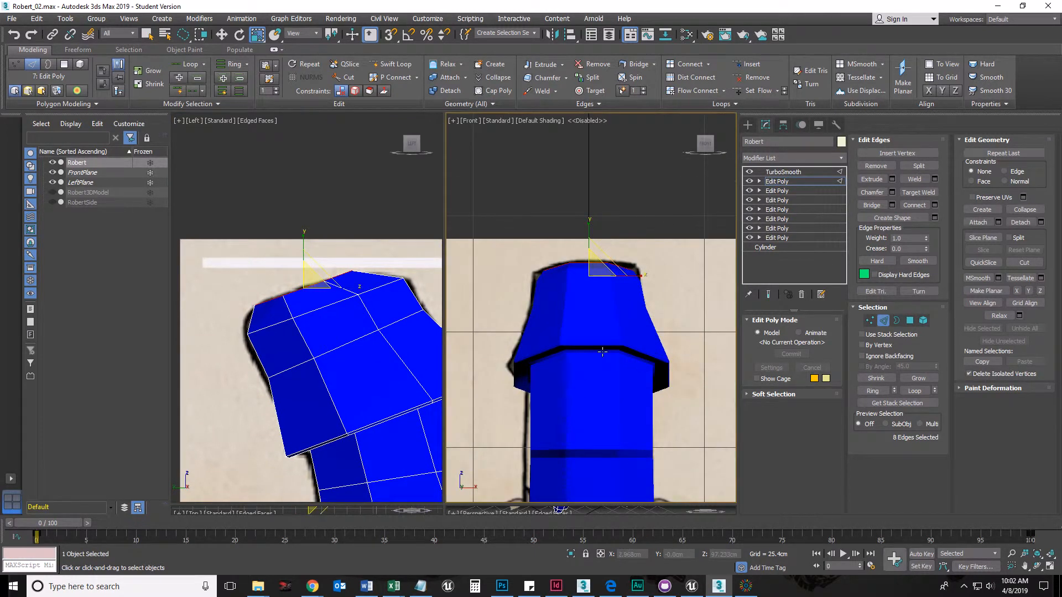
Enlarge the front view to full size, orbit above the hat, and narrow its top edge loop a little more along X.
key("alt+w")
middle_click_drag(447, 345, 635, 362, "alt")
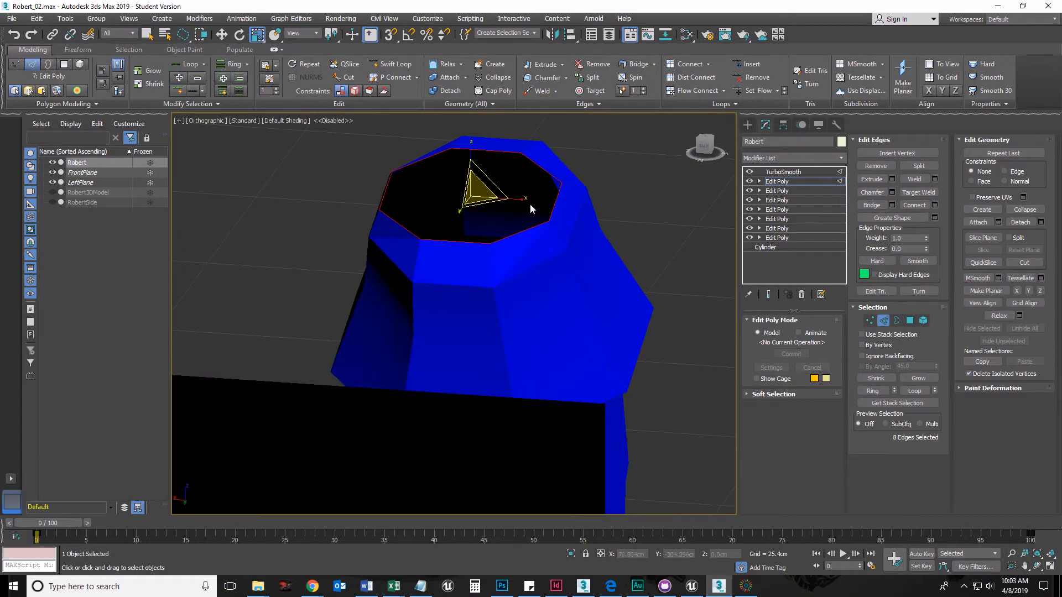
left_click_drag(526, 199, 519, 200)
middle_click_drag(605, 289, 582, 327, "alt")
scroll(576, 307, "down", 6)
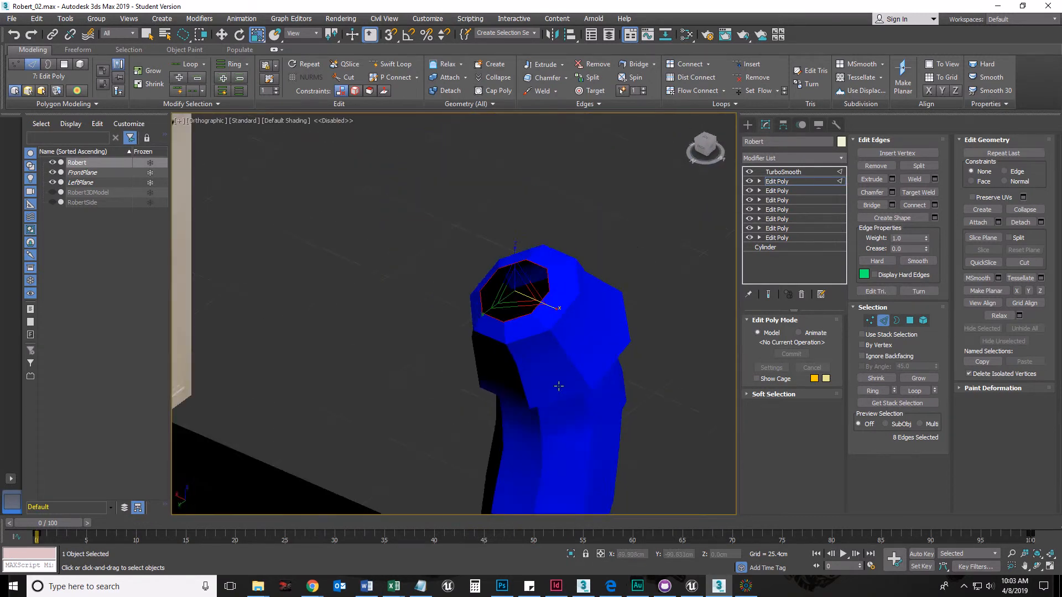
Clear the edge selection and leave edge level on the uppermost Edit Poly modifier.
left_click(678, 370)
middle_click_drag(572, 380, 564, 348, "alt")
scroll(512, 378, "up", 3)
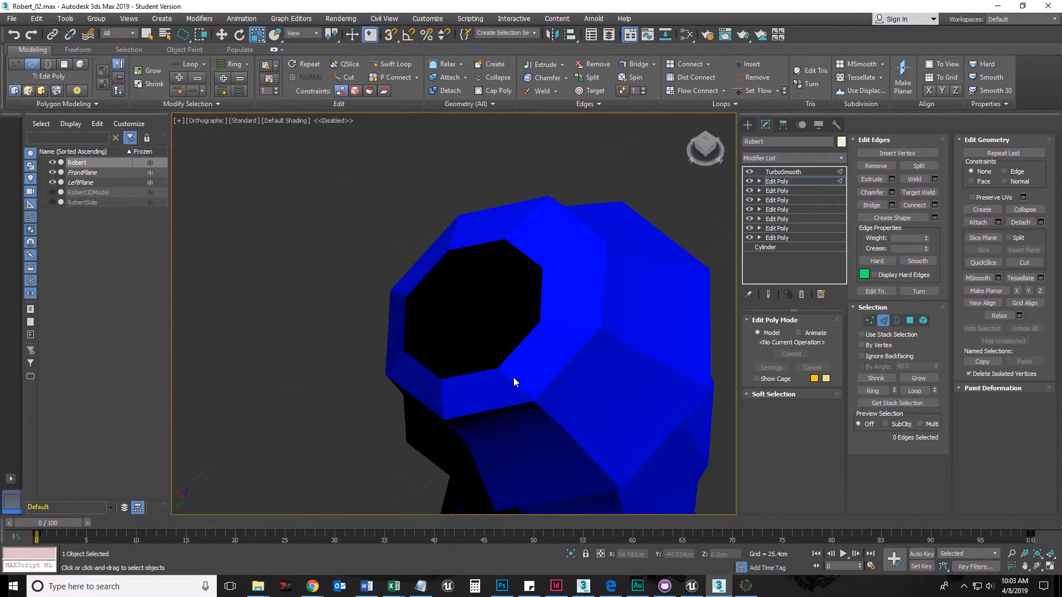
middle_click_drag(514, 377, 499, 346)
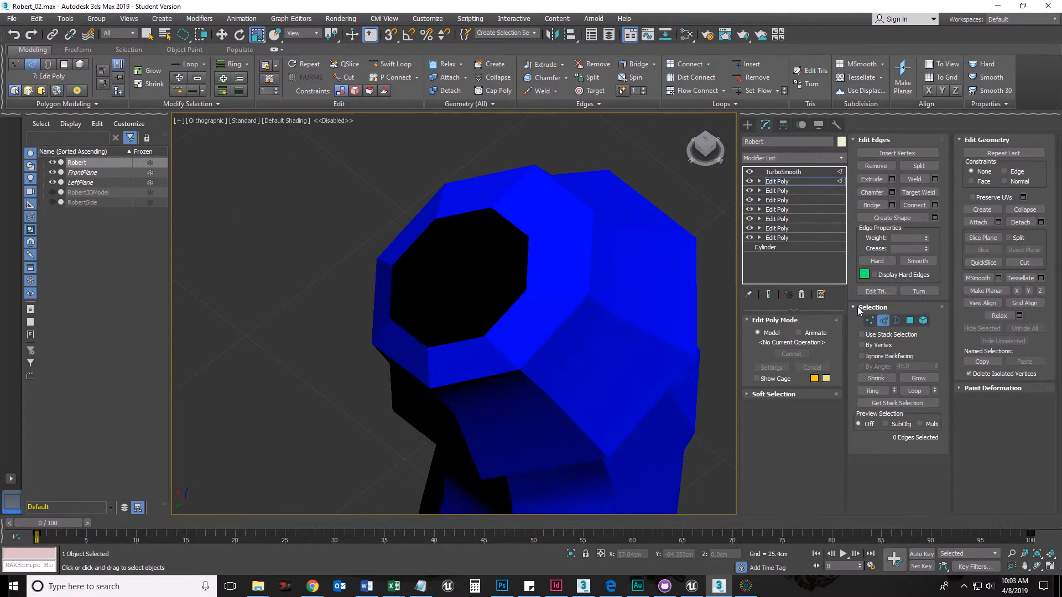
left_click(883, 320)
left_click(750, 182)
left_click(749, 181)
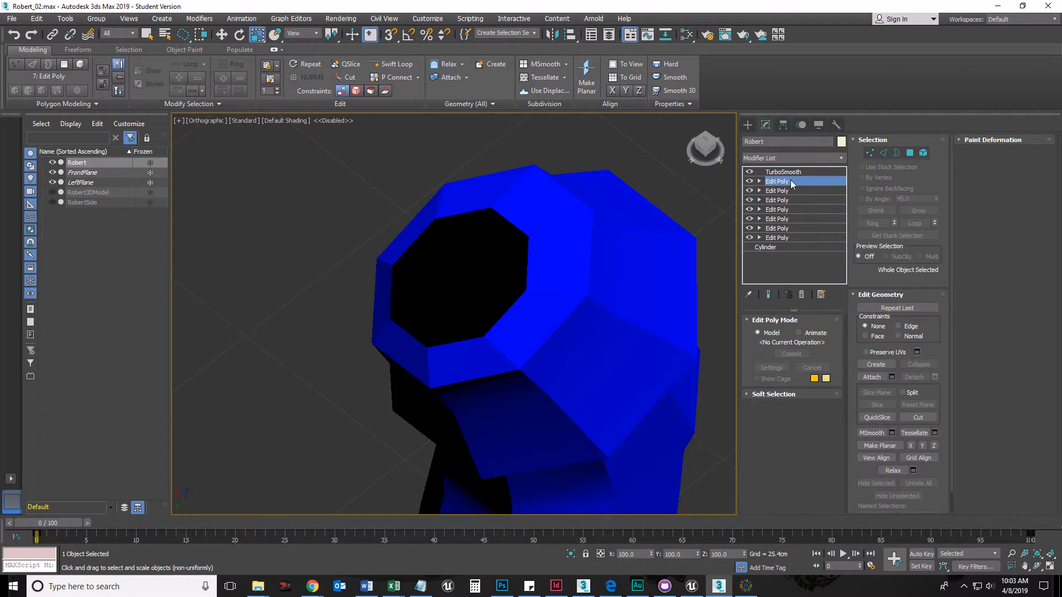
middle_click_drag(569, 343, 569, 327)
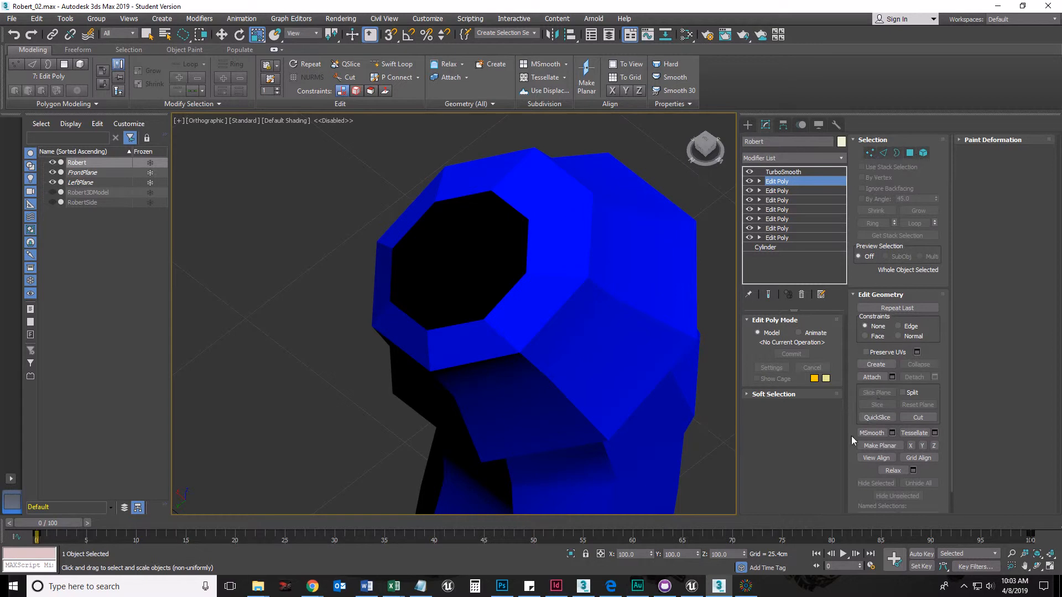
Create a four-sided polygon strip across the middle of the hat's top opening, then clear the polygon selection.
left_click(874, 364)
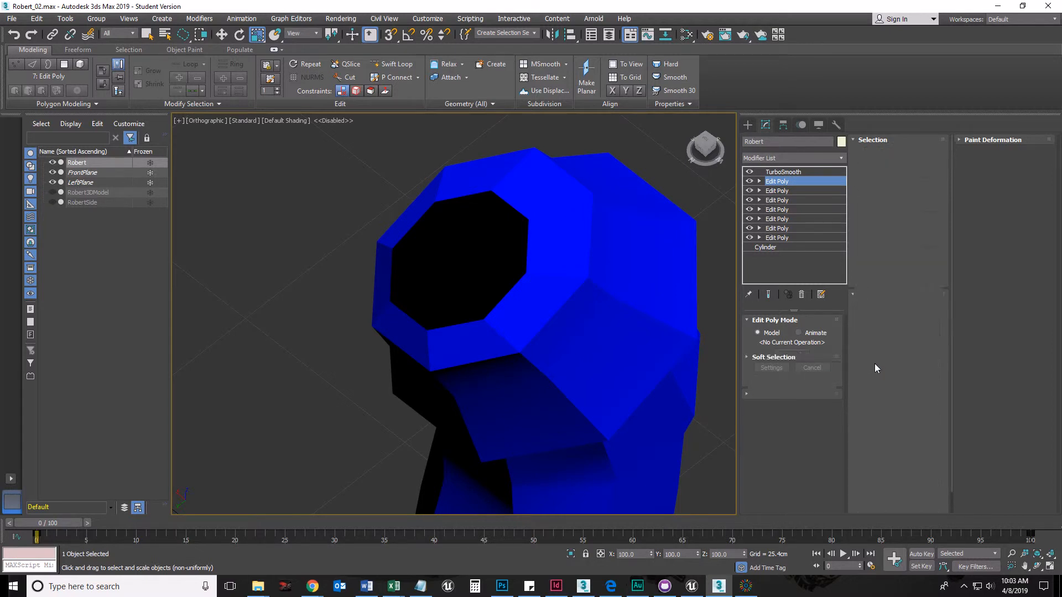
middle_click_drag(548, 325, 505, 294, "alt")
middle_click_drag(505, 237, 497, 265, "alt")
scroll(496, 266, "up", 4)
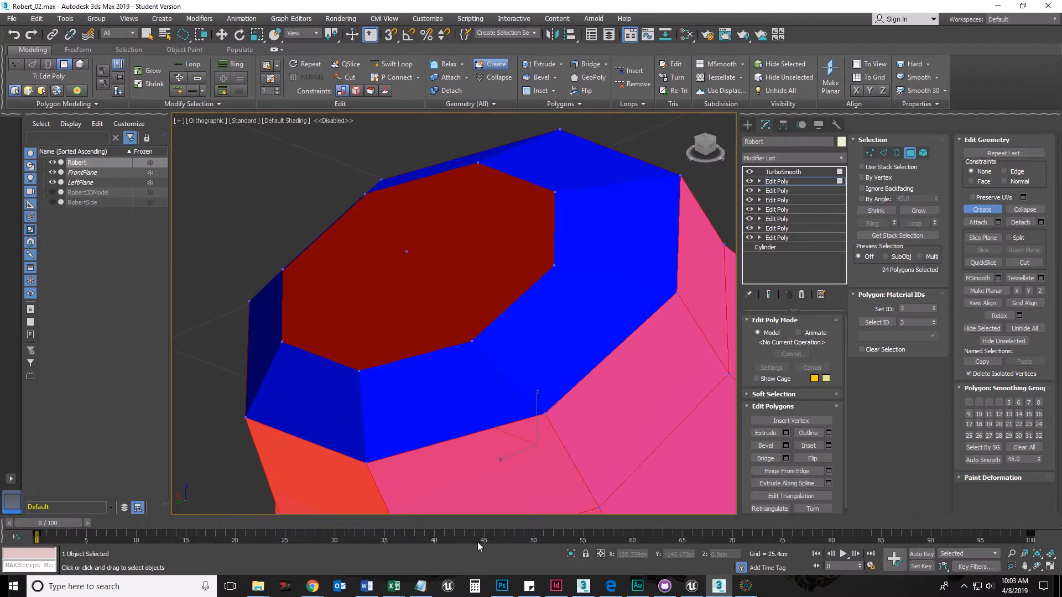
mouse_move(37, 526)
left_mouse_down()
mouse_move(337, 525)
mouse_move(27, 532)
left_mouse_up()
left_click(477, 162)
left_click(281, 342)
left_click(359, 372)
left_click(555, 192)
left_click(478, 164)
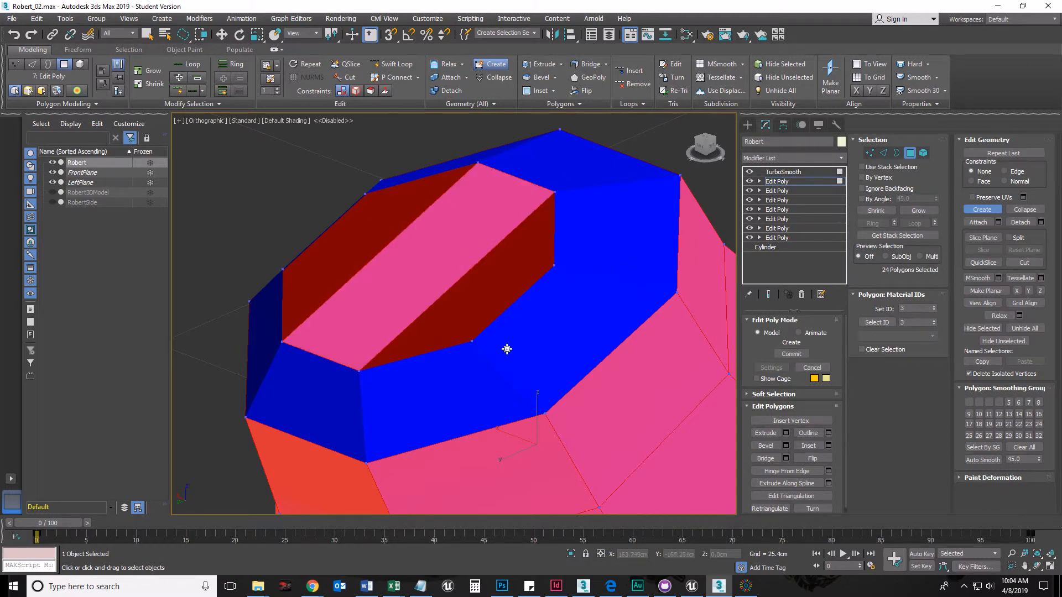
scroll(450, 340, "down", 8)
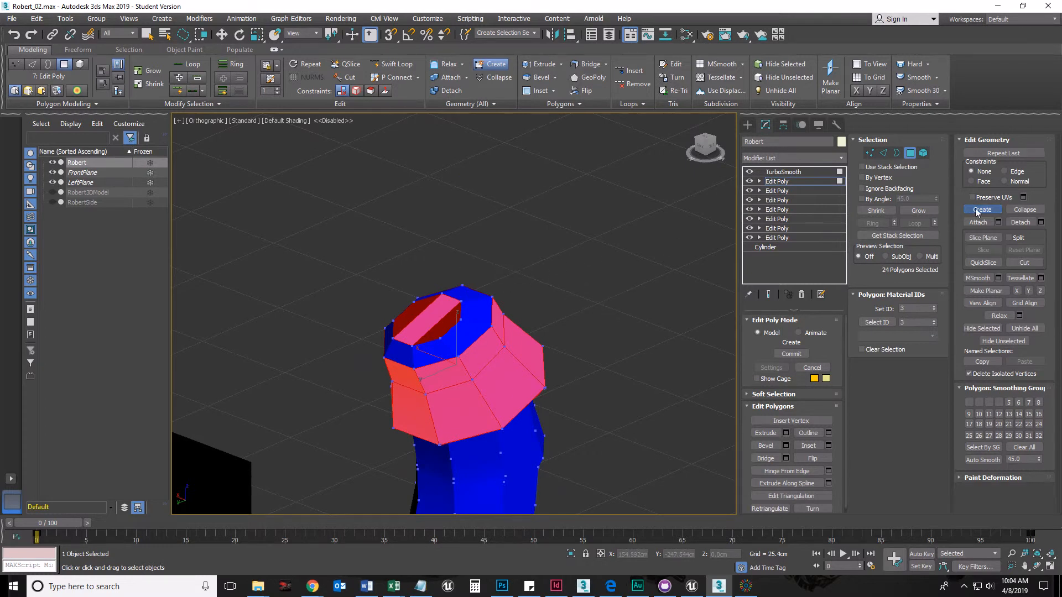
right_click(548, 247)
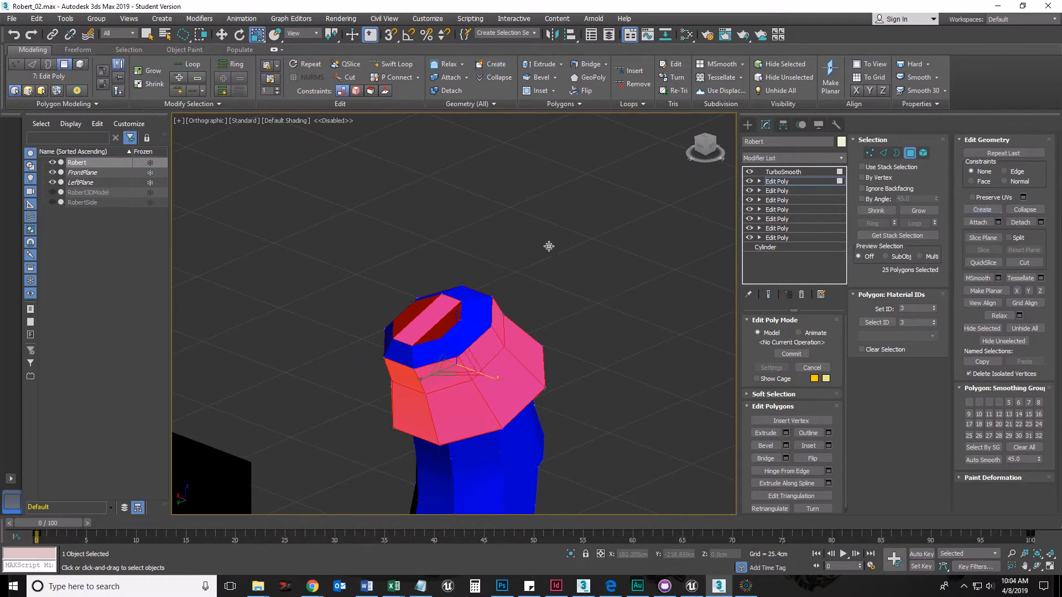
left_click(532, 277)
Examine the hat's top from several angles, looking at the strip and the open gaps on both sides of it.
scroll(465, 325, "up", 4)
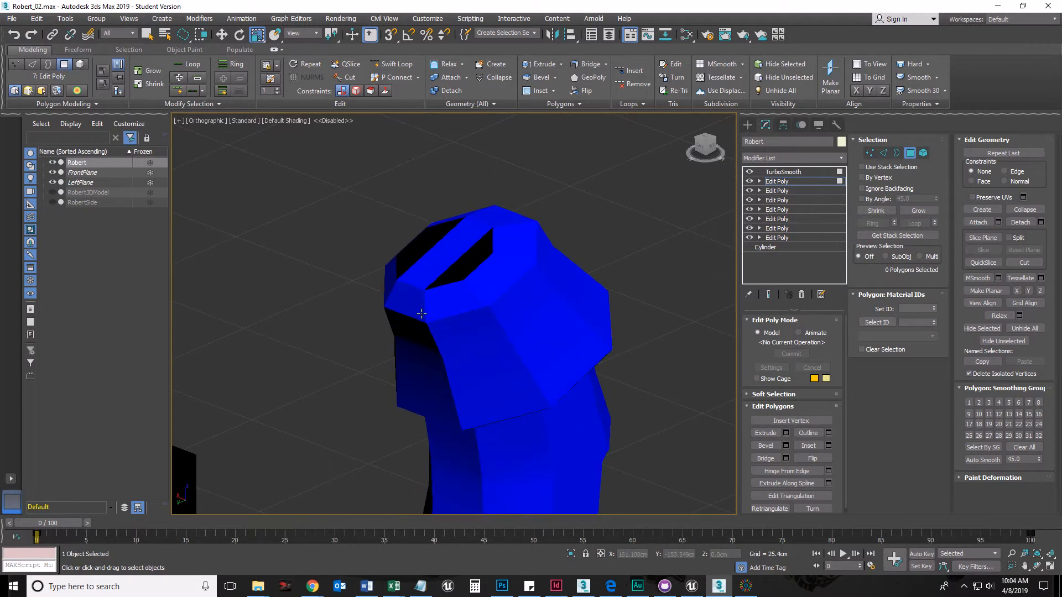
scroll(422, 313, "down", 2)
middle_click_drag(455, 324, 500, 356, "alt")
scroll(437, 301, "up", 6)
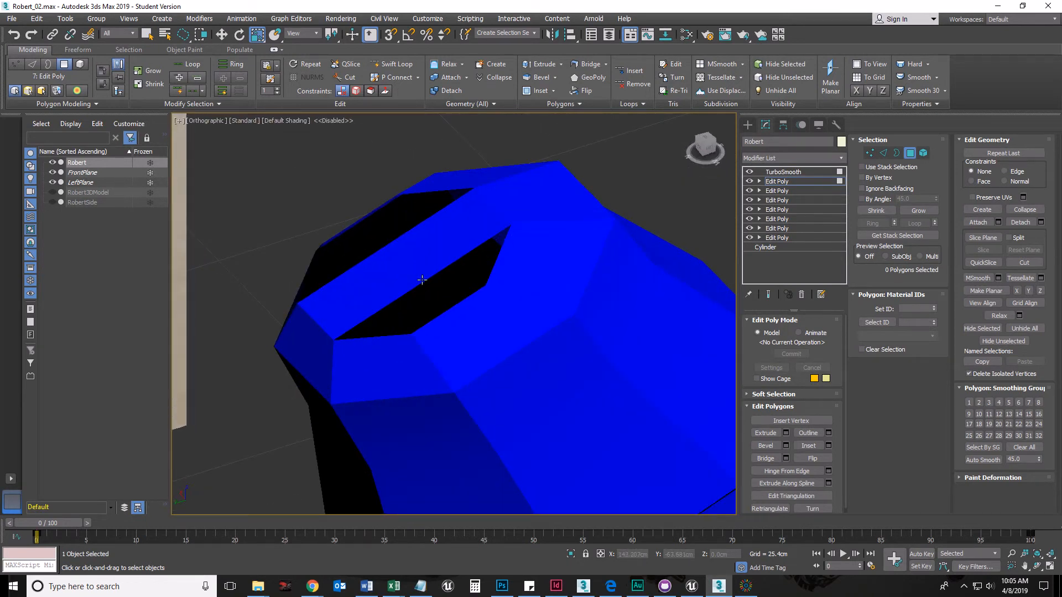
scroll(419, 318, "down", 3)
scroll(416, 330, "up", 3)
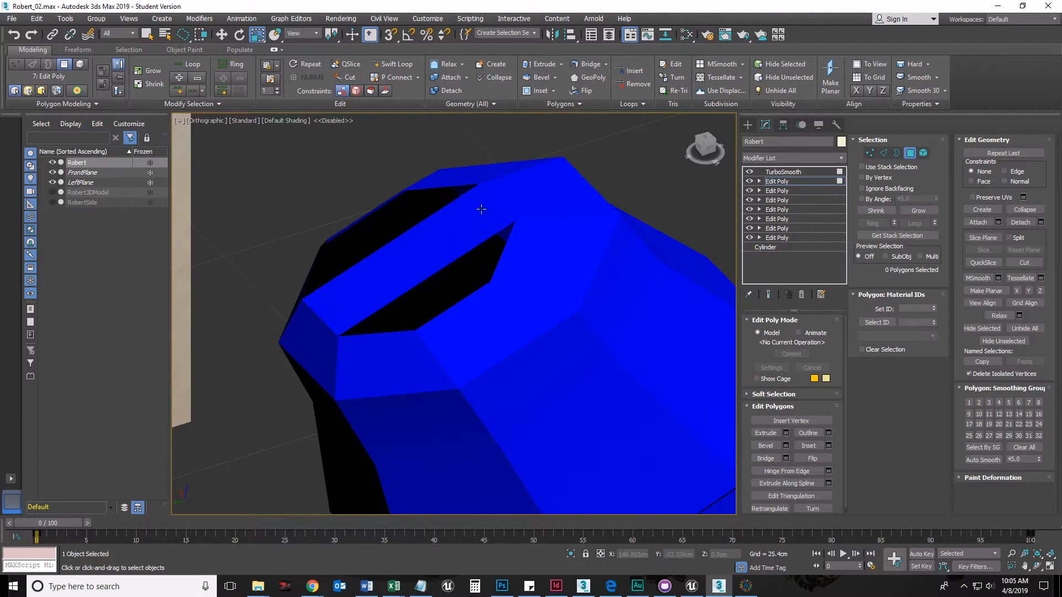
scroll(437, 295, "down", 3)
middle_click_drag(436, 295, 520, 299, "alt")
scroll(555, 268, "up", 5)
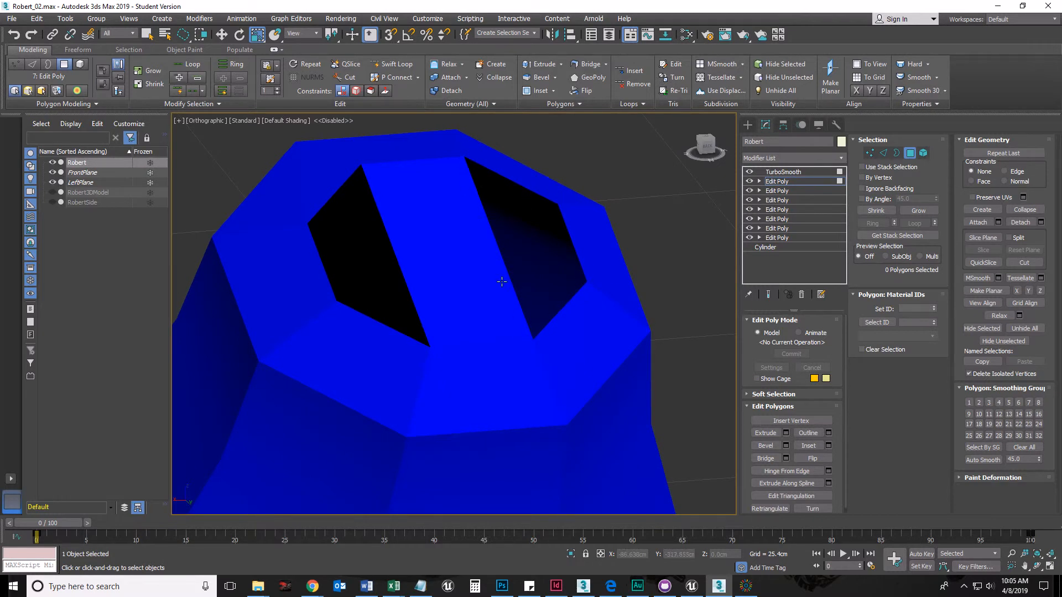
middle_click_drag(539, 322, 509, 334, "alt")
middle_click_drag(488, 272, 463, 219, "alt")
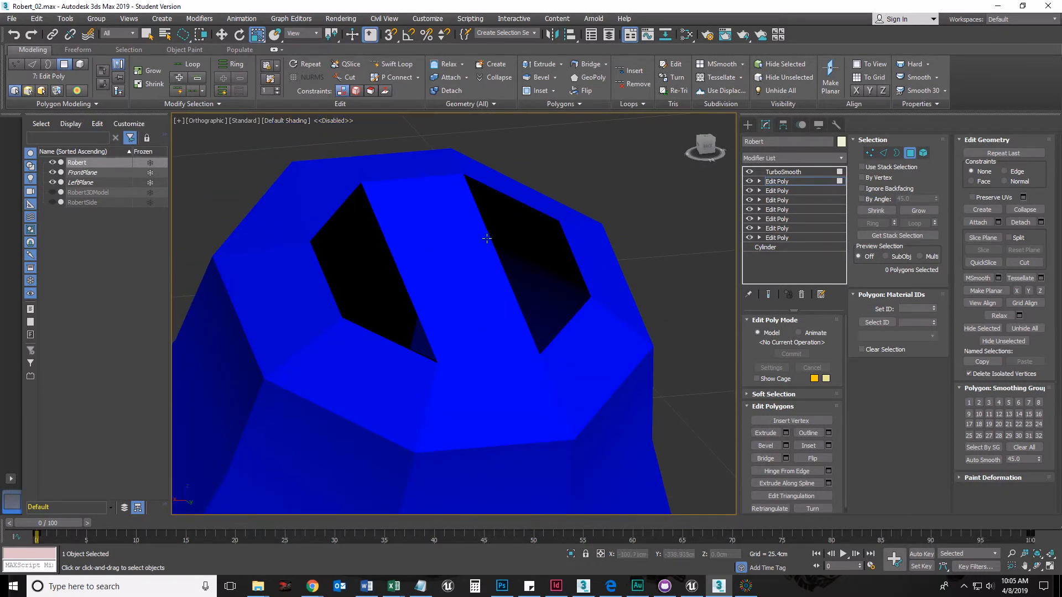
middle_click_drag(558, 363, 554, 367, "alt")
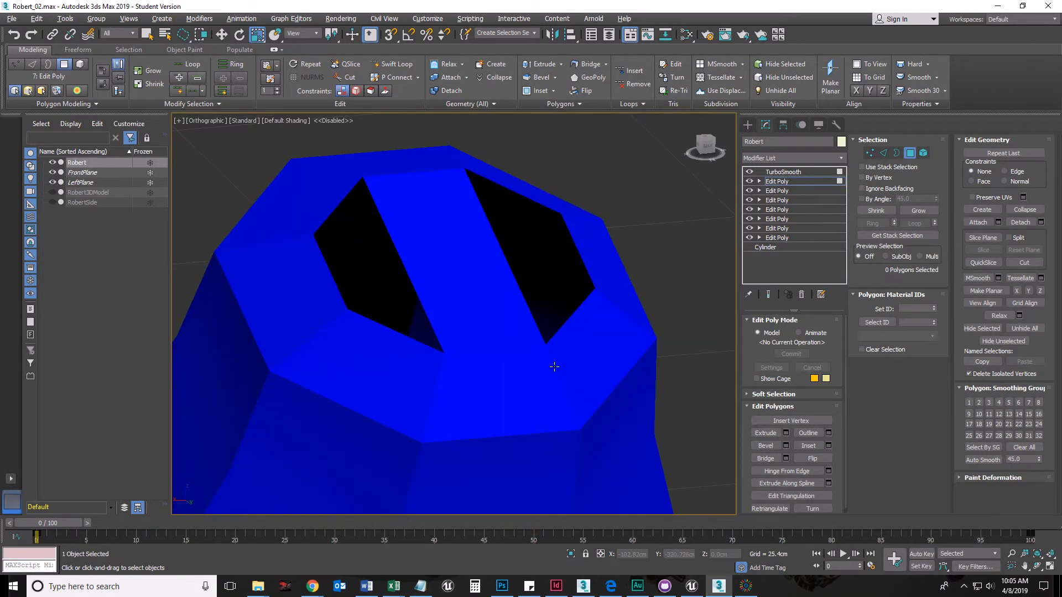
Fill the gaps on both sides of the hat's top strip with one four-sided polygon each.
left_click(983, 211)
left_click(562, 215)
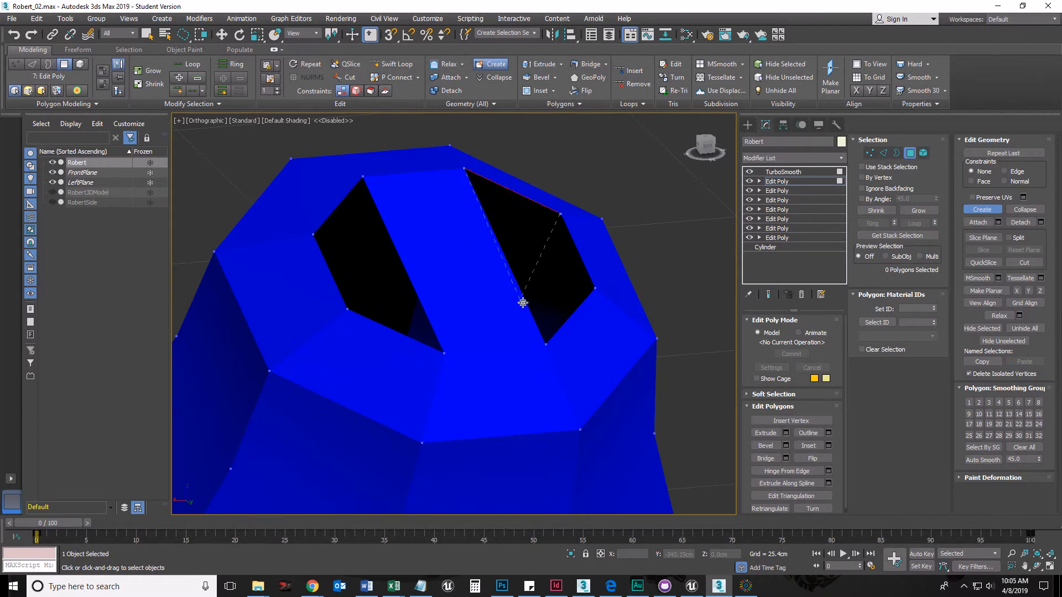
left_click(548, 343)
right_click(693, 254)
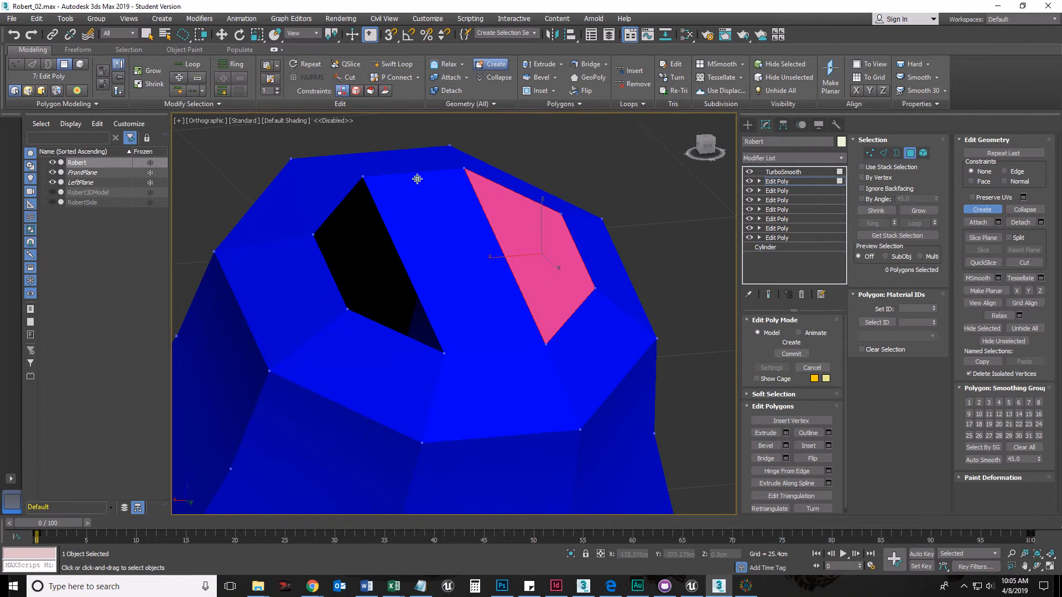
left_click(363, 176)
left_click(445, 353)
left_click(364, 176)
right_click(454, 371)
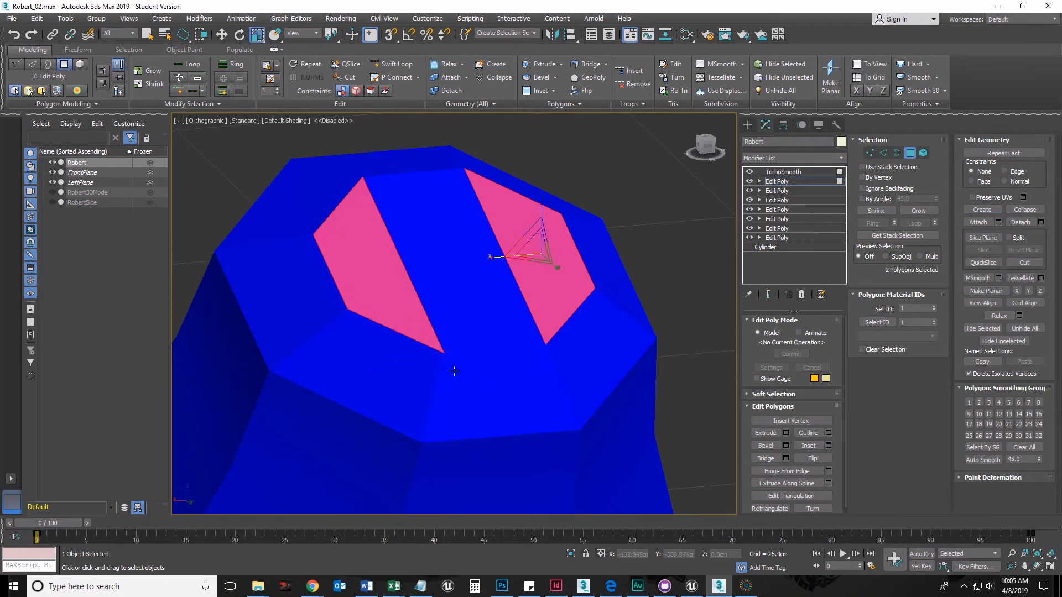
right_click(679, 211)
left_click(565, 147)
Show edged faces, compare the capped hat with and without the TurboSmooth result, and preview a Swift Loop without adding it.
scroll(638, 303, "down", 5)
middle_click_drag(638, 303, 442, 398, "alt")
key("F4")
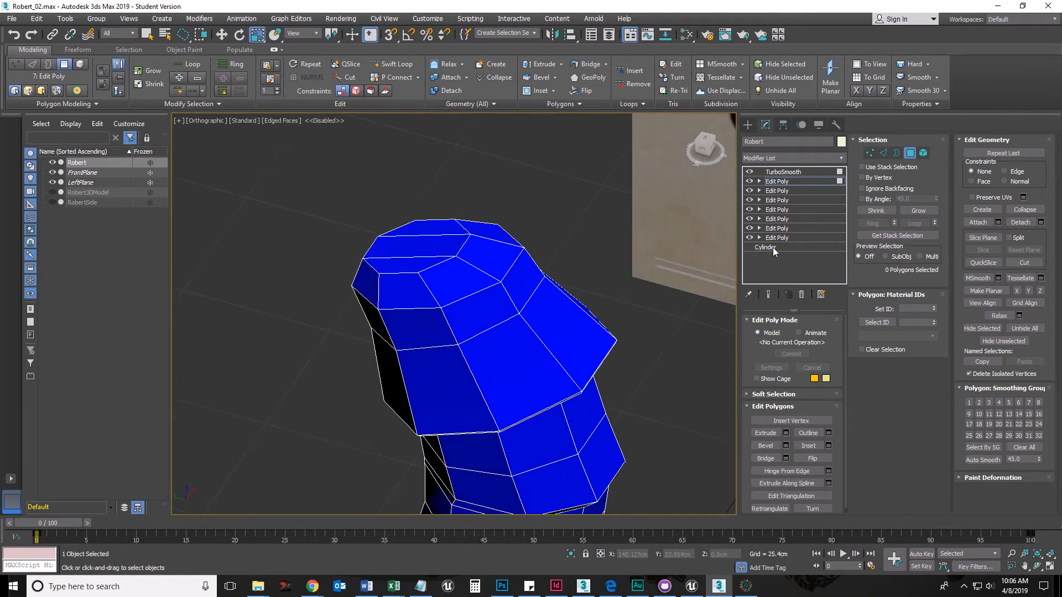
left_click(769, 294)
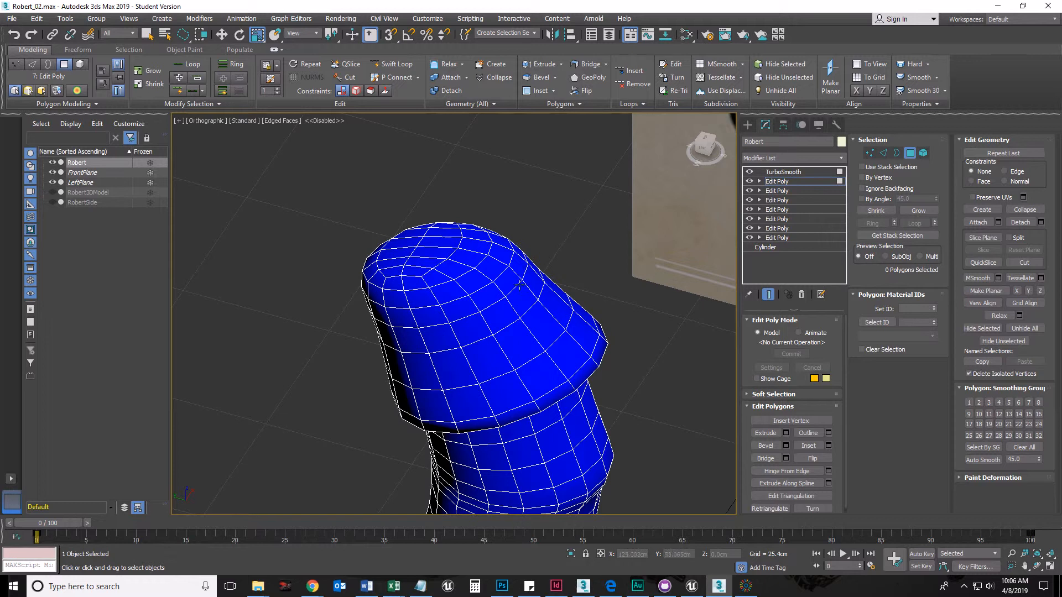
left_click(769, 294)
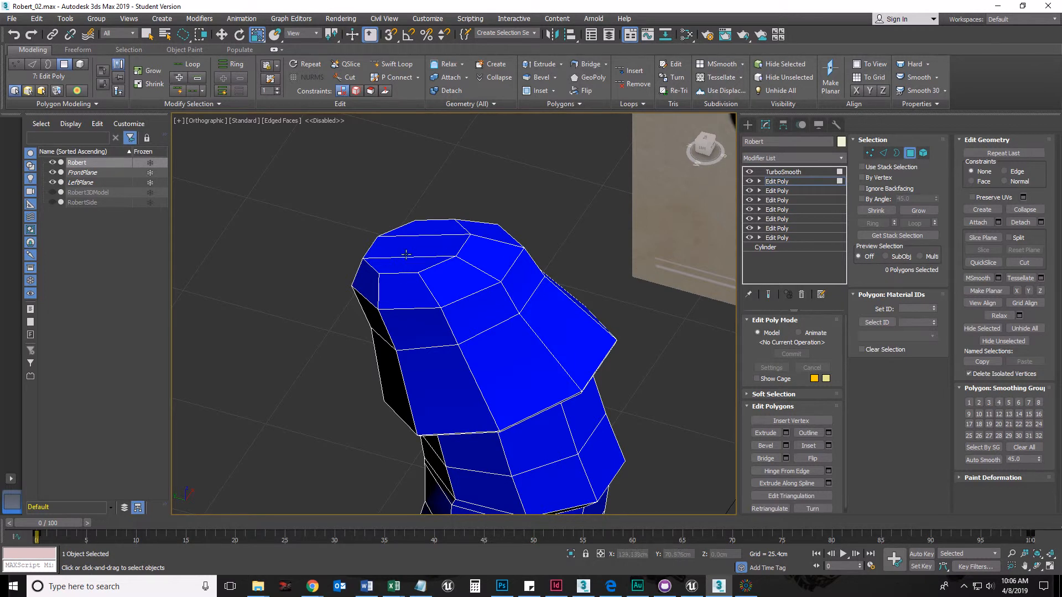
left_click(768, 294)
left_click(768, 294)
middle_click_drag(530, 473, 457, 346)
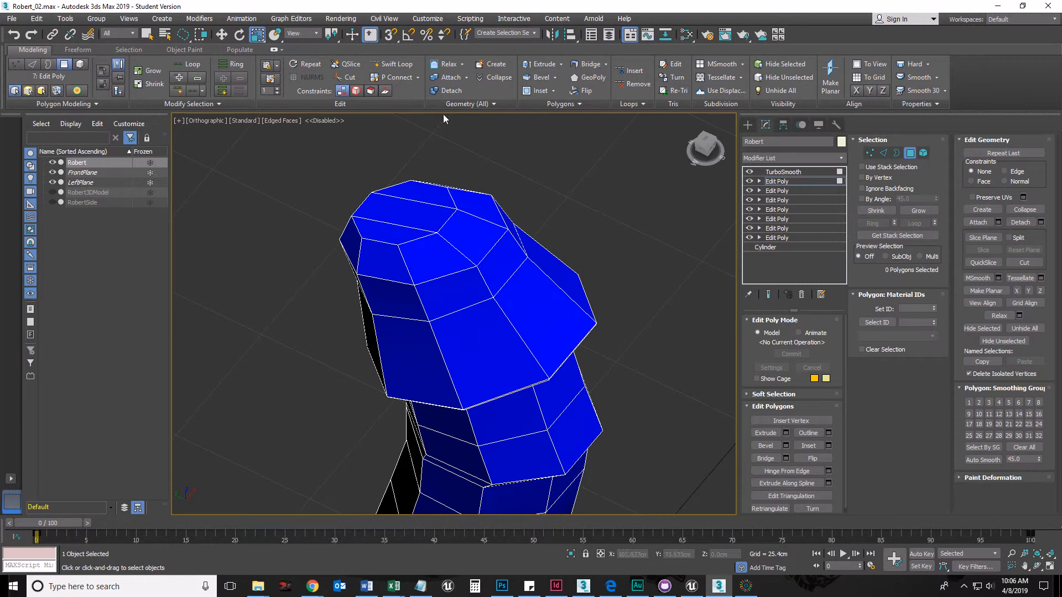
left_click(397, 65)
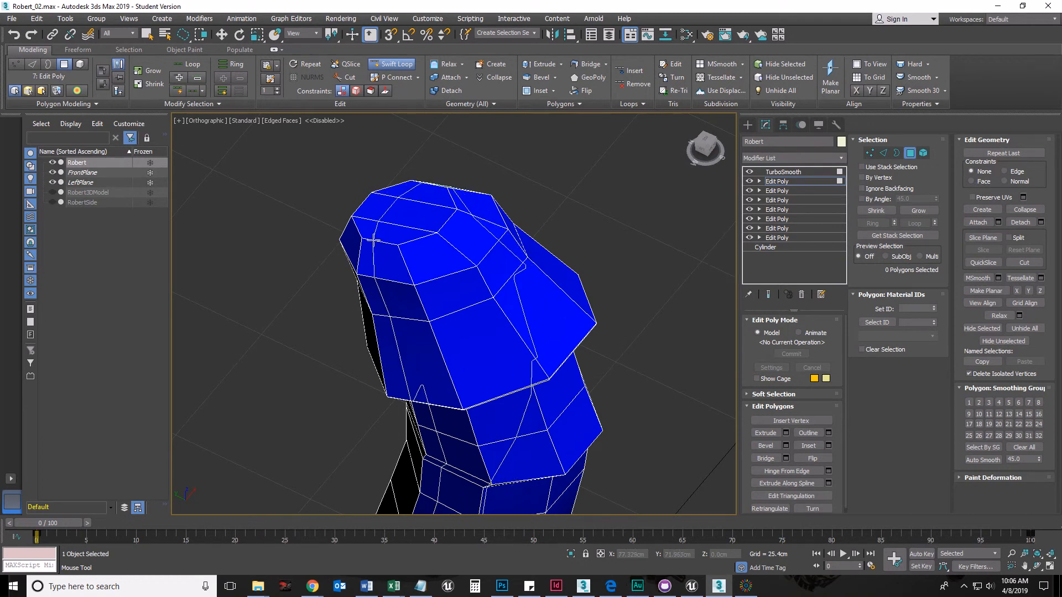
key("w")
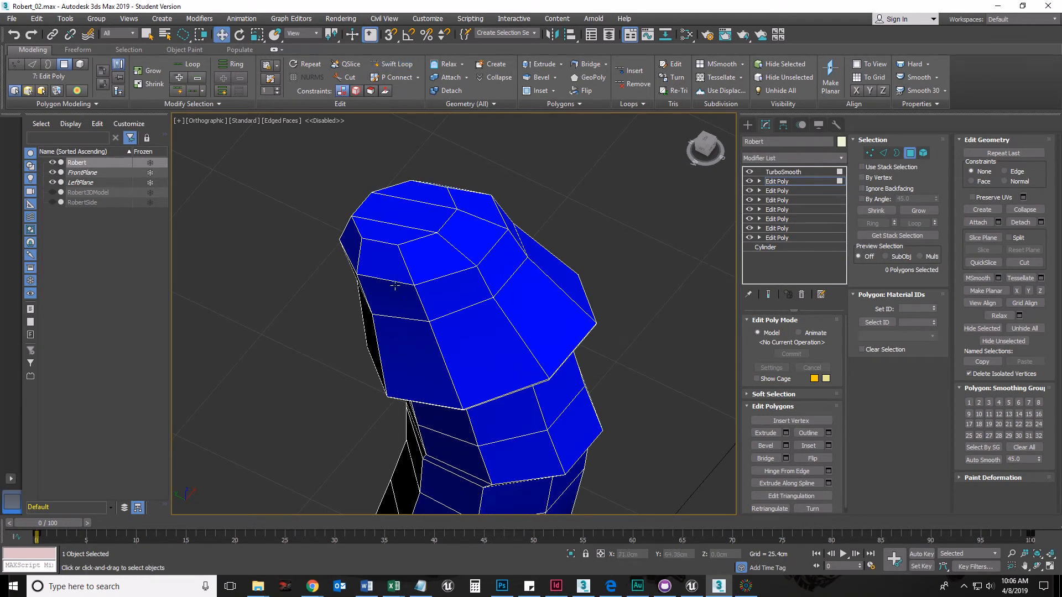
Create a four-sided polygon across the middle of the opening at the body's lower end.
middle_click_drag(506, 367, 503, 289)
scroll(501, 310, "down", 5)
middle_click_drag(497, 365, 471, 296, "alt")
scroll(458, 342, "up", 4)
middle_click_drag(503, 384, 487, 328, "alt")
middle_click_drag(561, 211, 559, 355, "alt")
scroll(481, 275, "up", 2)
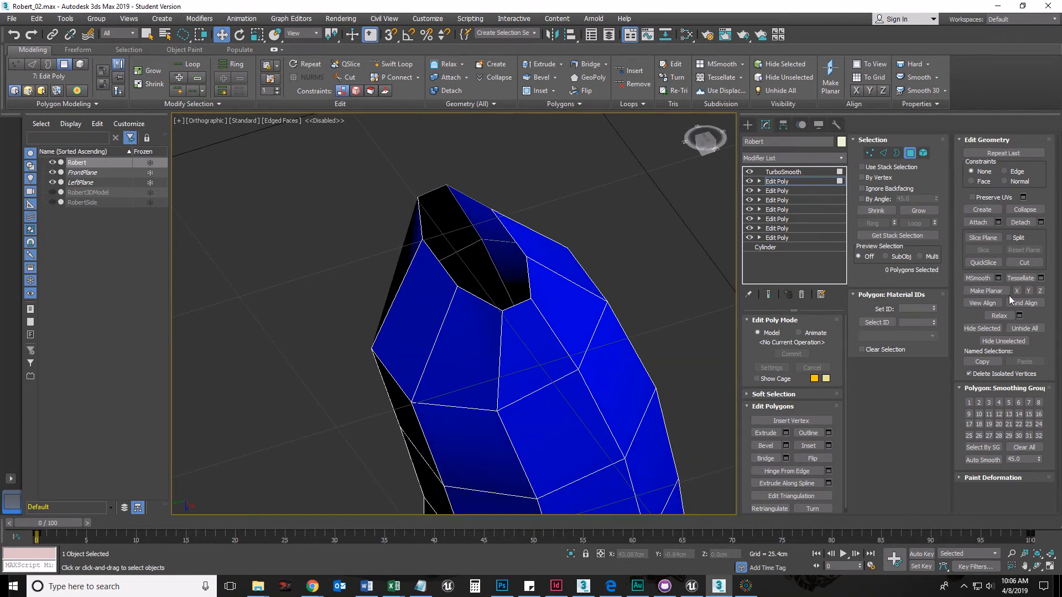
left_click(982, 209)
left_click(490, 210)
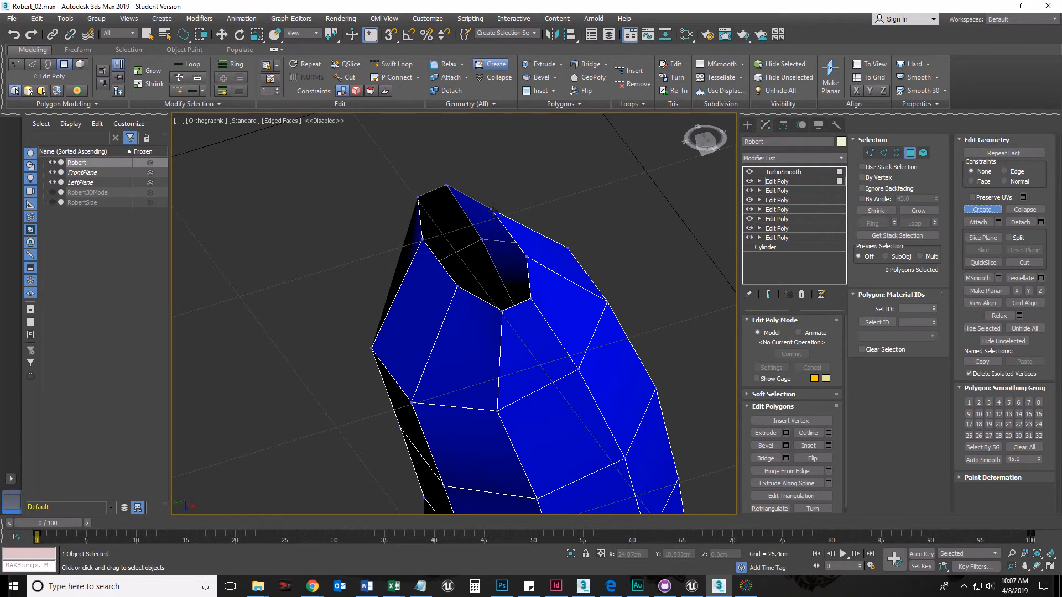
left_click(423, 239)
left_click(460, 286)
left_click(527, 257)
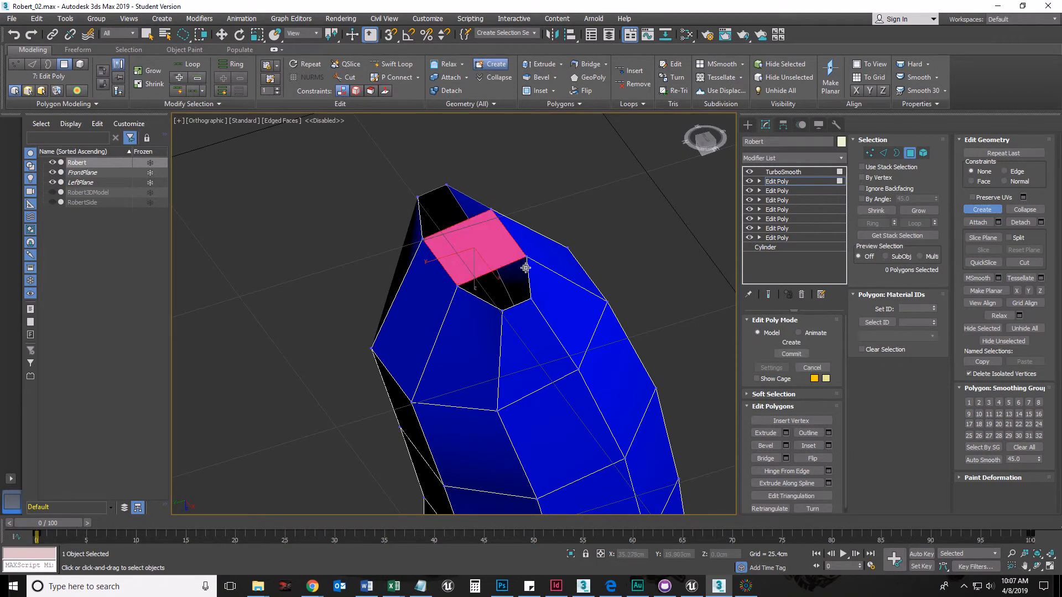
Fill the two remaining gaps in the body's lower opening with one four-sided polygon each, then clear the selection.
left_click(460, 285)
left_click(502, 311)
left_click(529, 299)
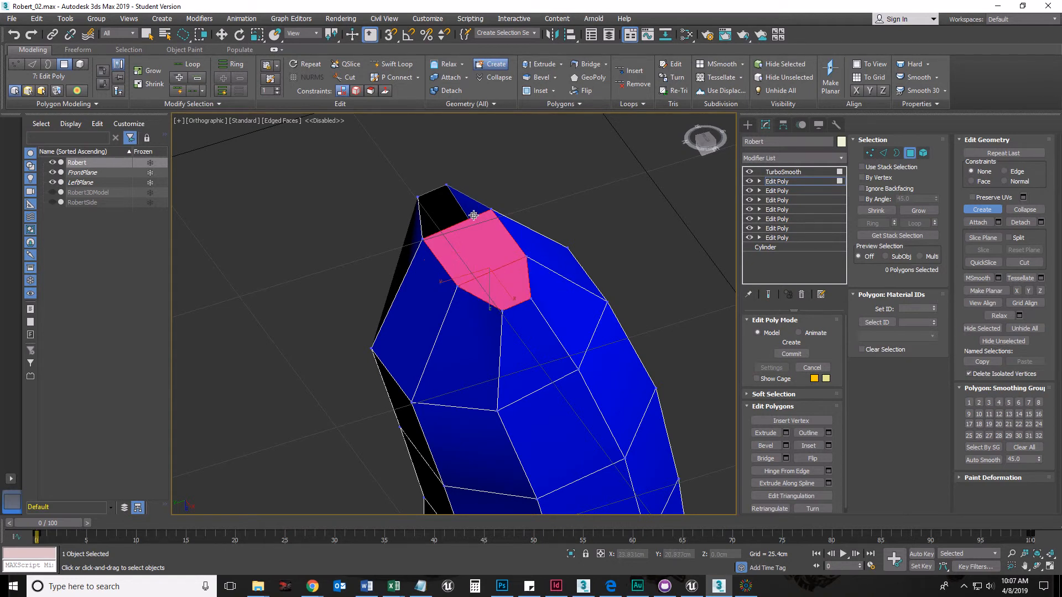
left_click(491, 209)
left_click(447, 186)
left_click(417, 198)
left_click(422, 238)
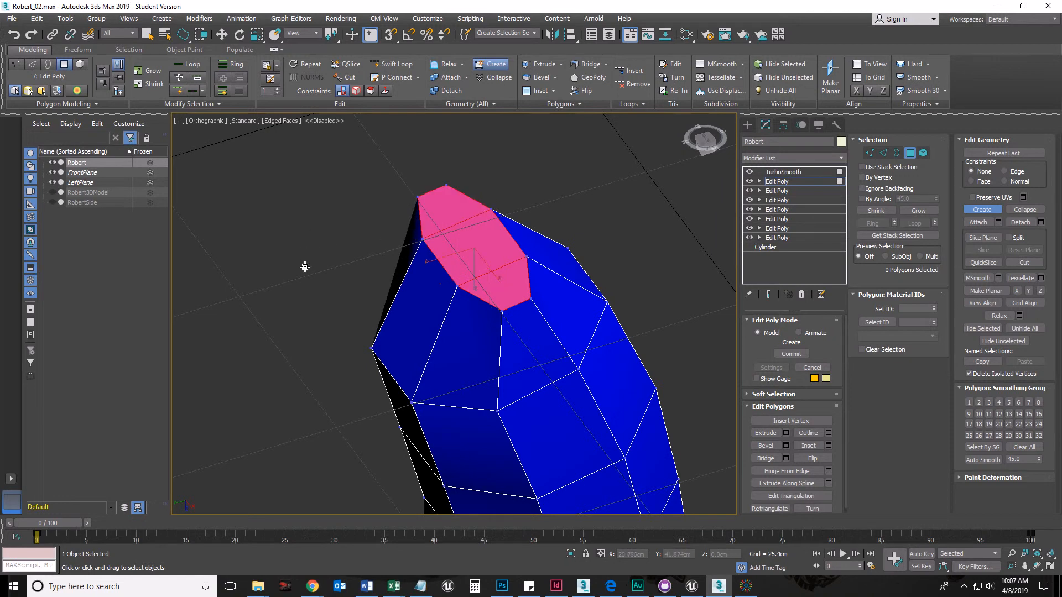
key("w")
left_click(301, 231)
Leave polygon level and show the end result of the modifier stack with TurboSmooth active.
middle_click_drag(465, 290, 619, 342, "alt")
left_click(910, 152)
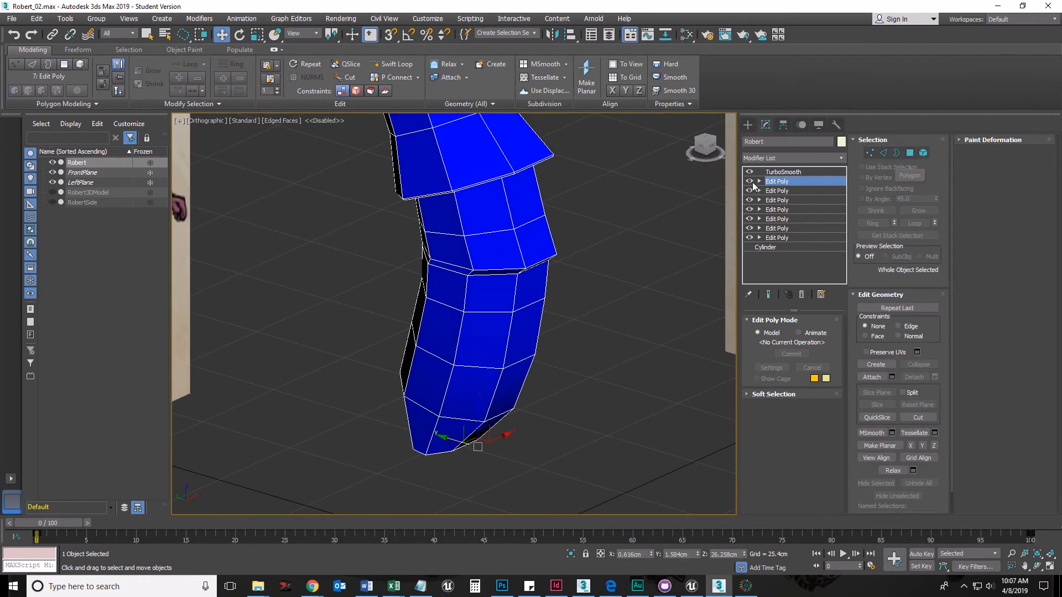
left_click(768, 294)
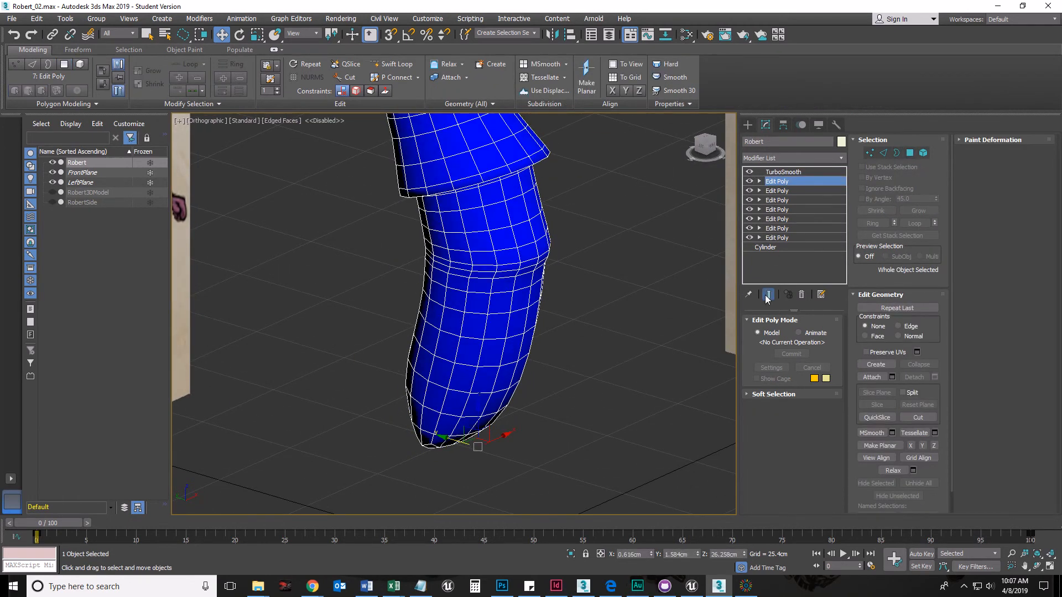
left_click(783, 172)
Deselect the model, turn off edged faces, and compare the smoothed hat and body with both reference planes.
middle_click_drag(630, 255, 608, 304, "alt")
left_click(608, 302)
middle_click_drag(608, 341, 584, 337)
key("F4")
scroll(574, 353, "down", 3)
scroll(573, 356, "down", 2)
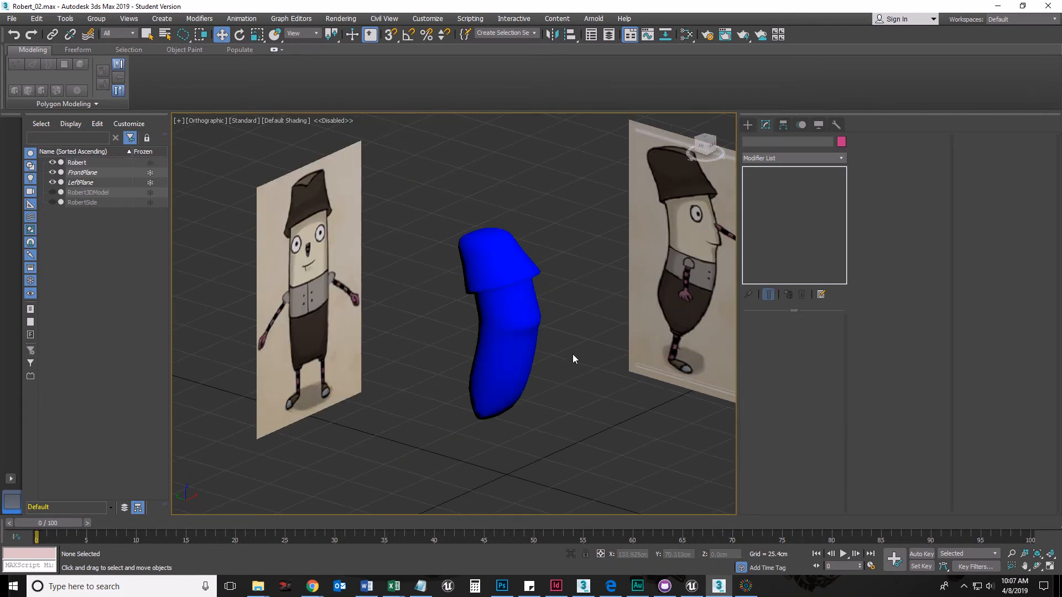
middle_click_drag(569, 371, 519, 358)
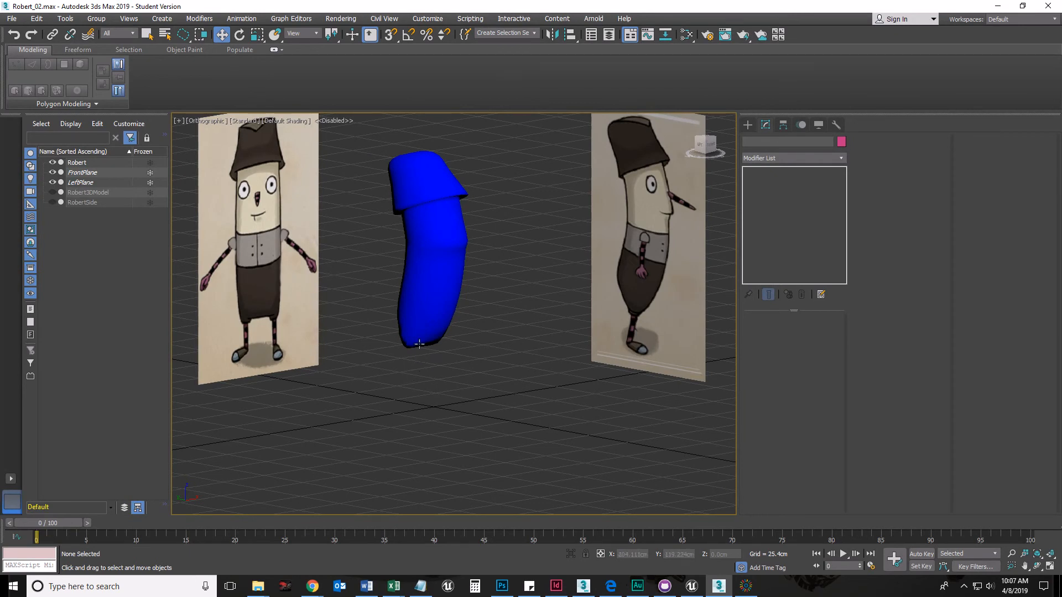
middle_click_drag(492, 324, 494, 359, "alt")
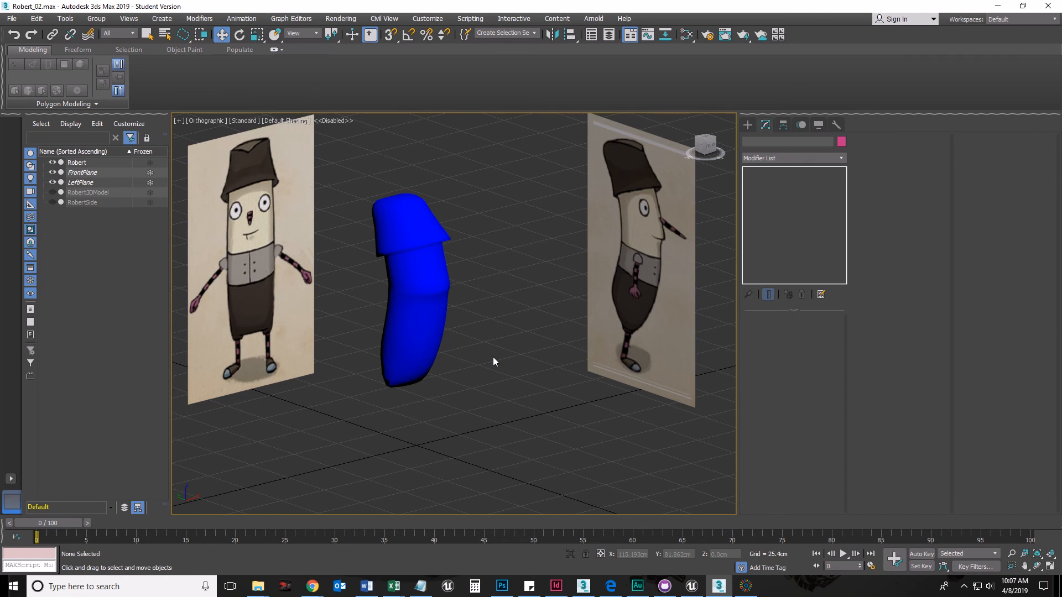
left_click(739, 585)
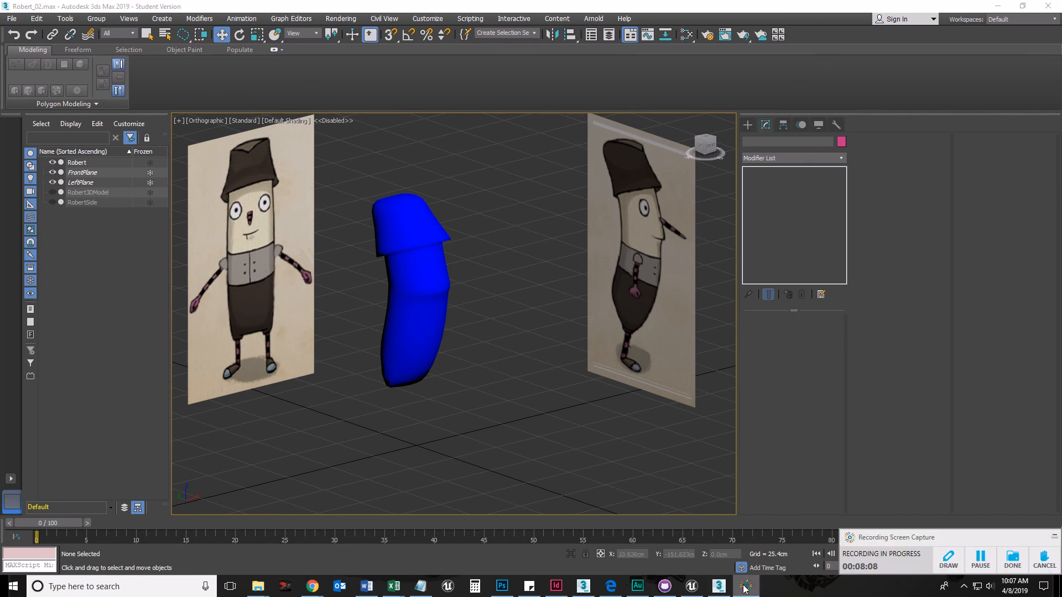